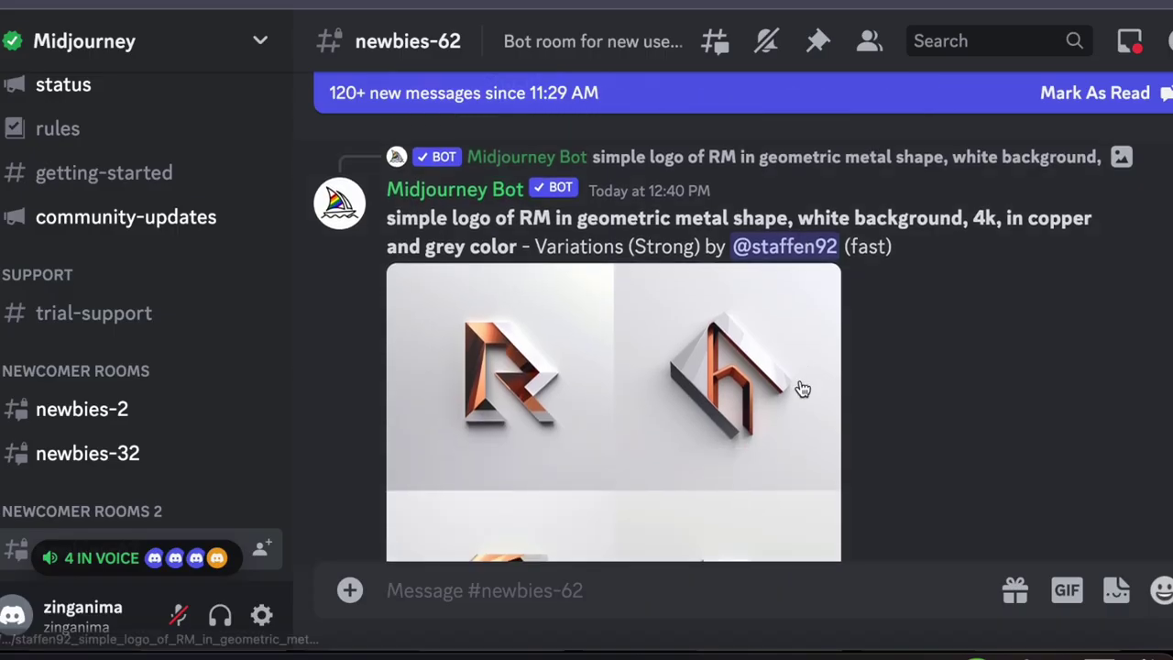
Step: Ask ChatGPT to 'write me a midjourney prompts'
{"action": "scroll", "coordinate": [802, 390], "scroll_direction": "down", "scroll_amount": 6}
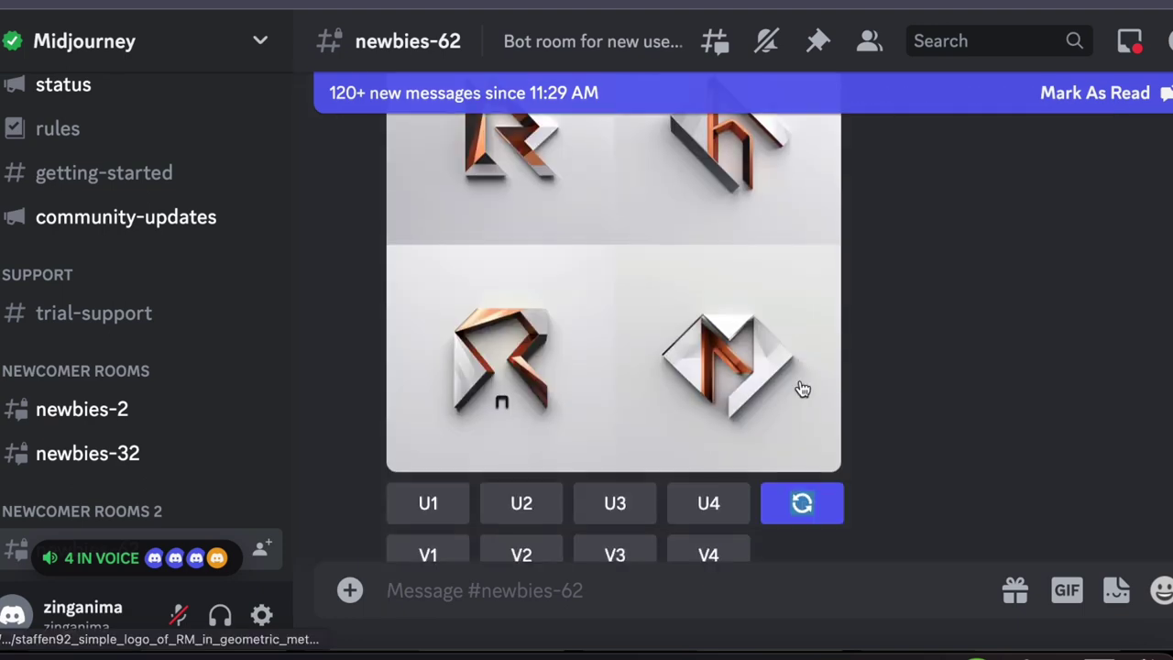
{"action": "scroll", "coordinate": [799, 380], "scroll_direction": "down", "scroll_amount": 10}
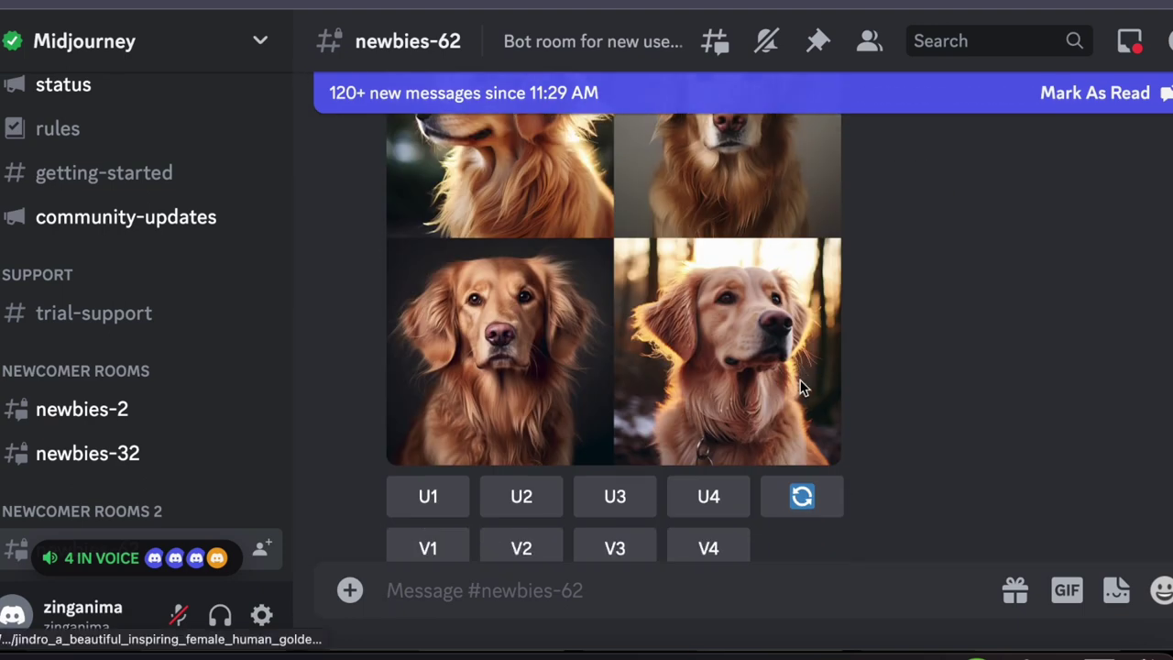
{"action": "scroll", "coordinate": [800, 386], "scroll_direction": "down", "scroll_amount": 5}
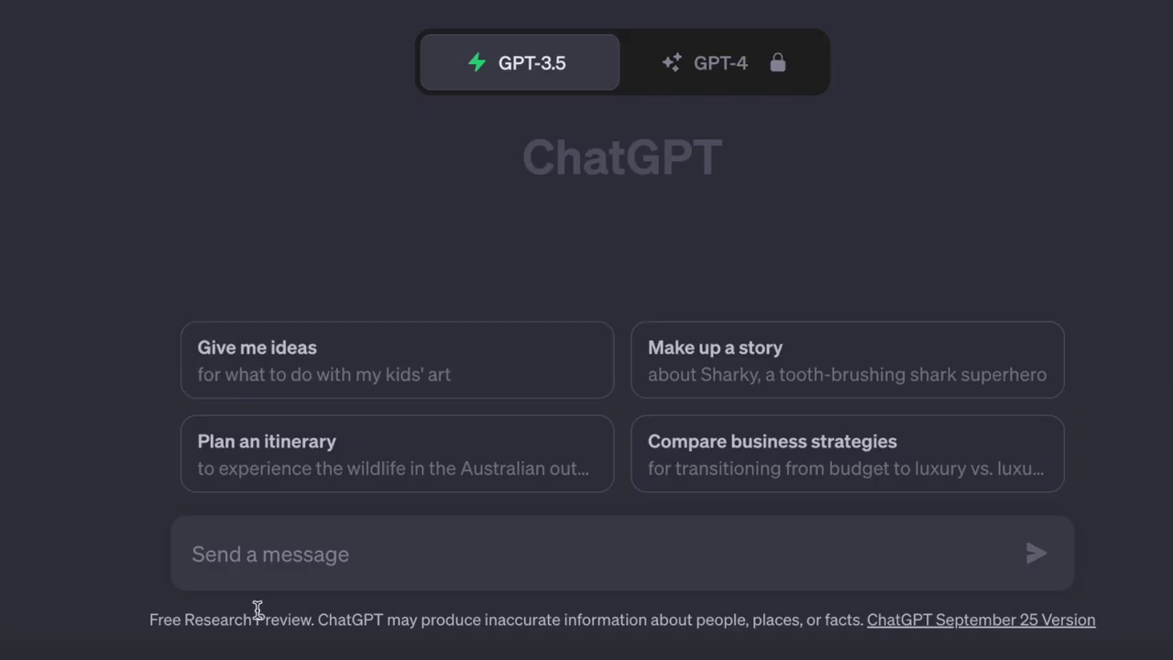
{"action": "left_click", "coordinate": [269, 547]}
{"action": "type", "text": "write me a midjourney "}
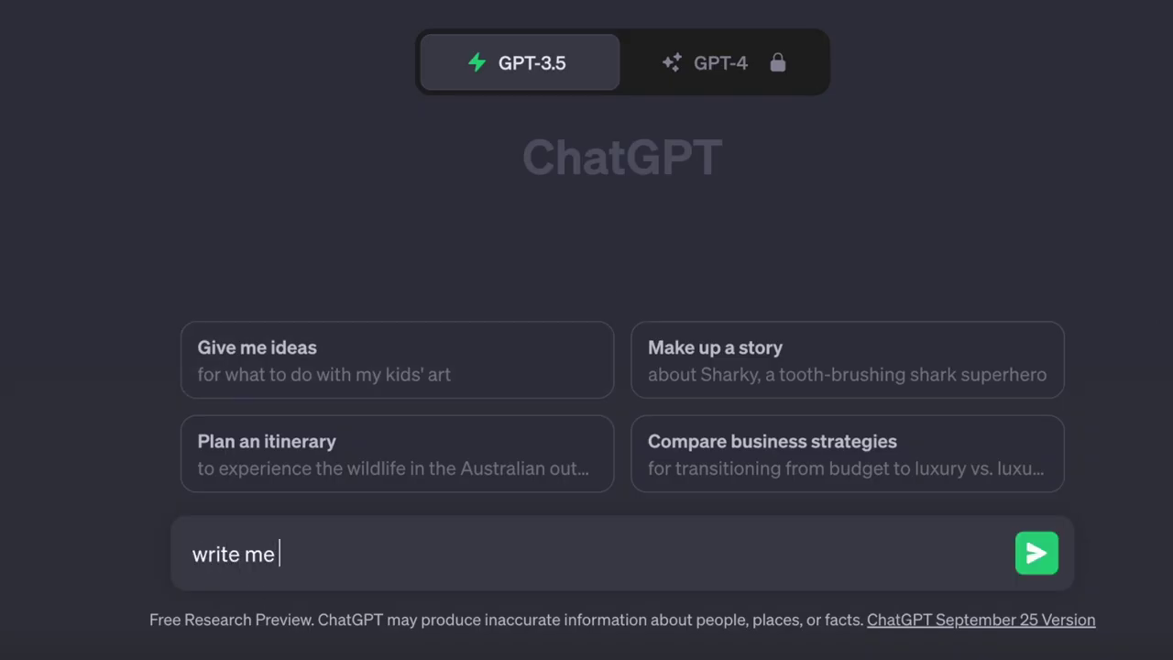
{"action": "type", "text": "prompts"}
{"action": "left_click", "coordinate": [1041, 558]}
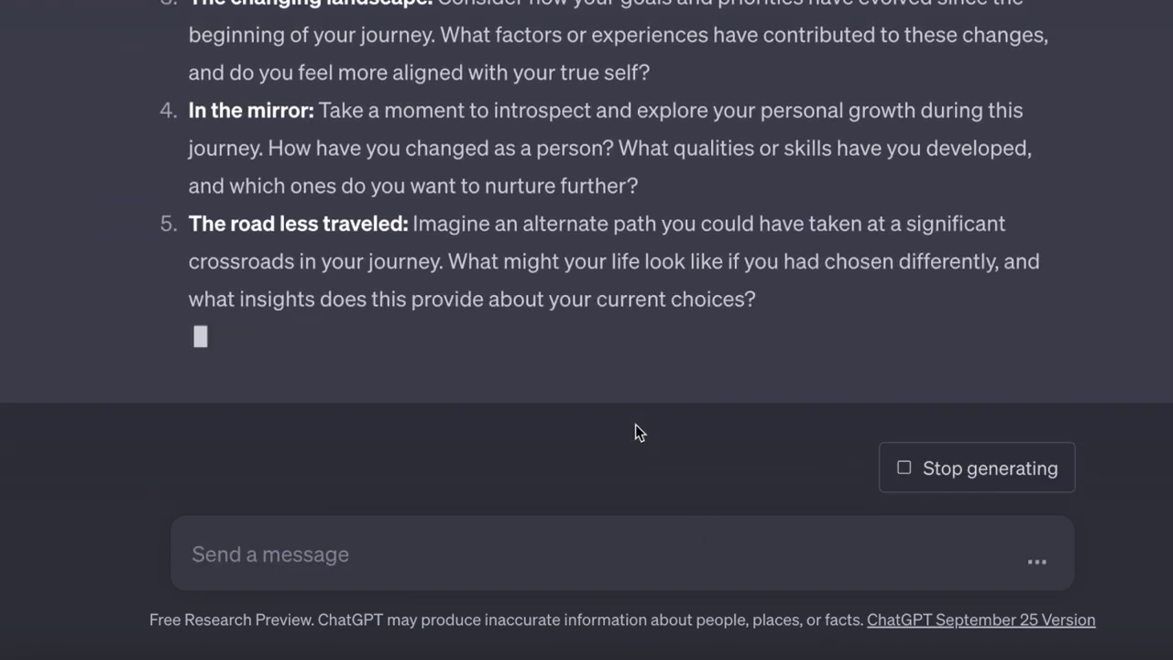
Step: Follow up with 'prompt on architecture' to get architecture-themed prompt ideas
{"action": "scroll", "coordinate": [635, 424], "scroll_direction": "up", "scroll_amount": 6}
{"action": "type", "text": "prompt on architecture"}
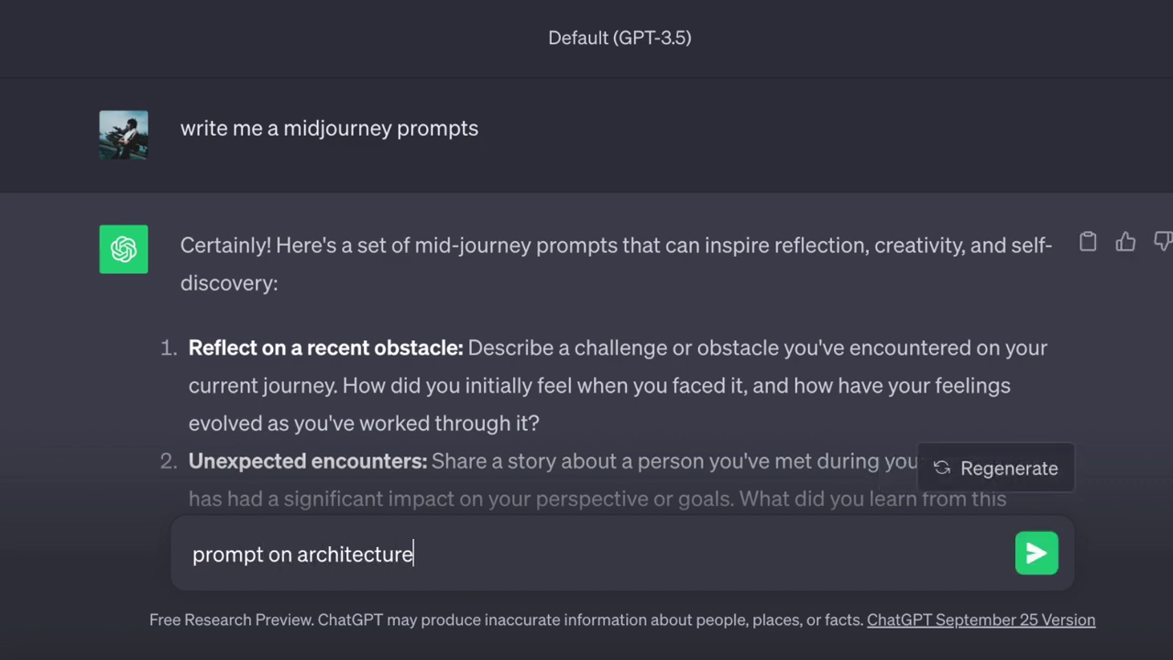
{"action": "key", "text": "Return"}
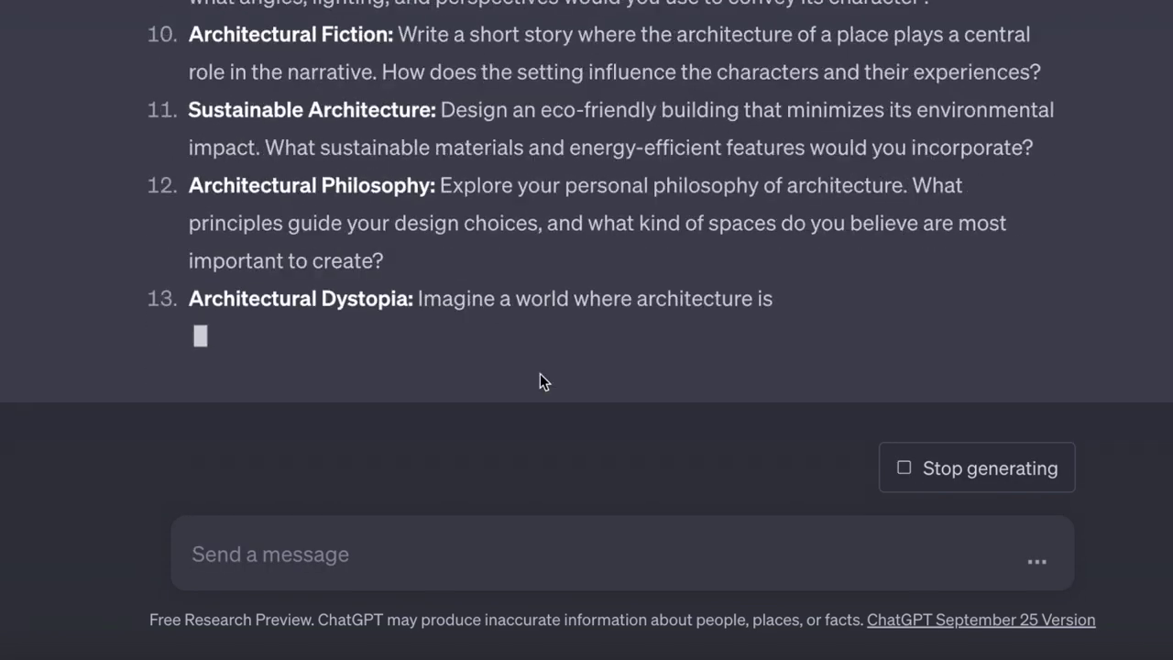
Step: Open a new chat, clear the partly typed greeting and pasted script, then start another new chat
{"action": "left_click", "coordinate": [39, 58]}
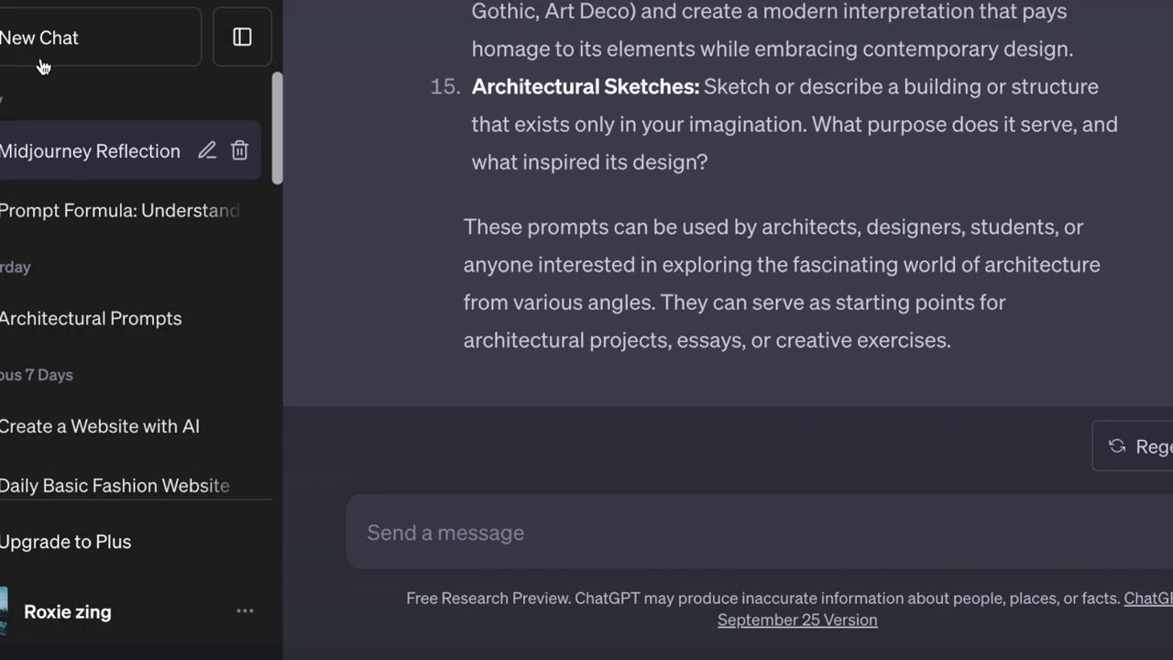
{"action": "left_click", "coordinate": [39, 58]}
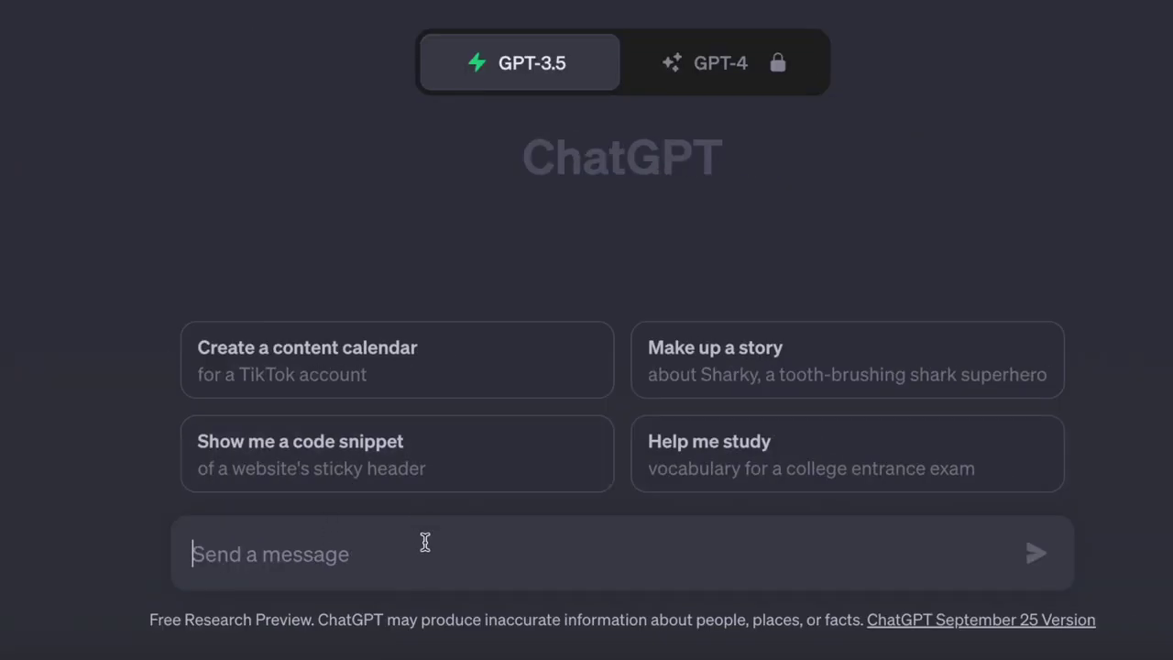
{"action": "type", "text": "He"}
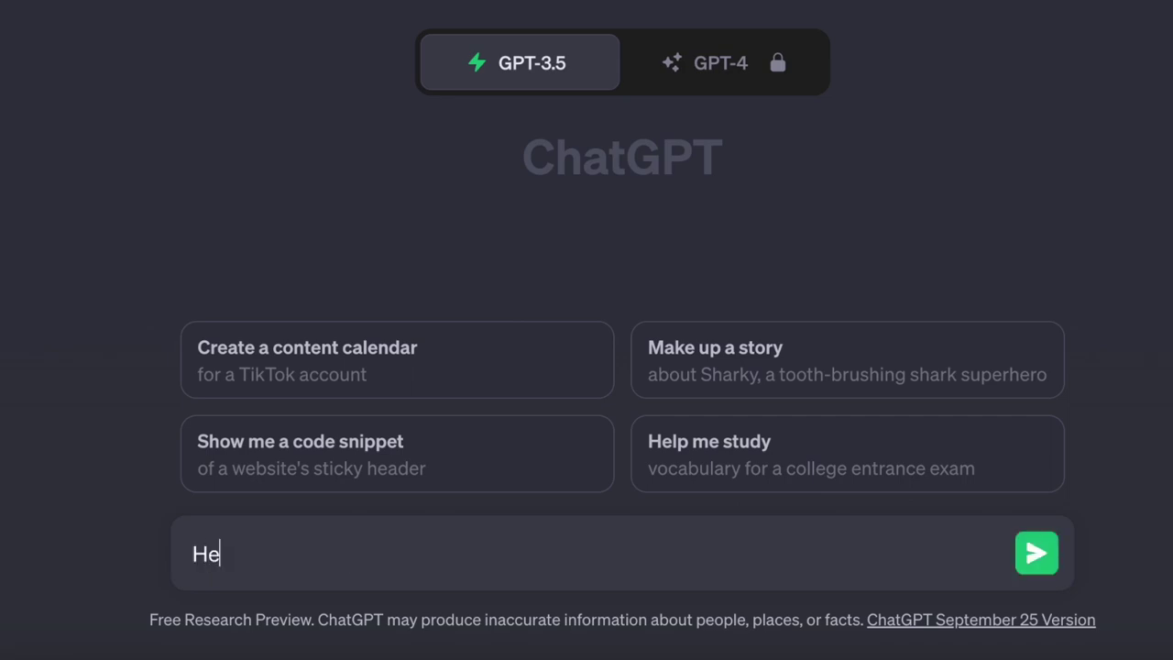
{"action": "key", "text": "BackSpace"}
{"action": "key", "text": "BackSpace"}
{"action": "key", "text": "ctrl+v"}
{"action": "key", "text": "ctrl+z"}
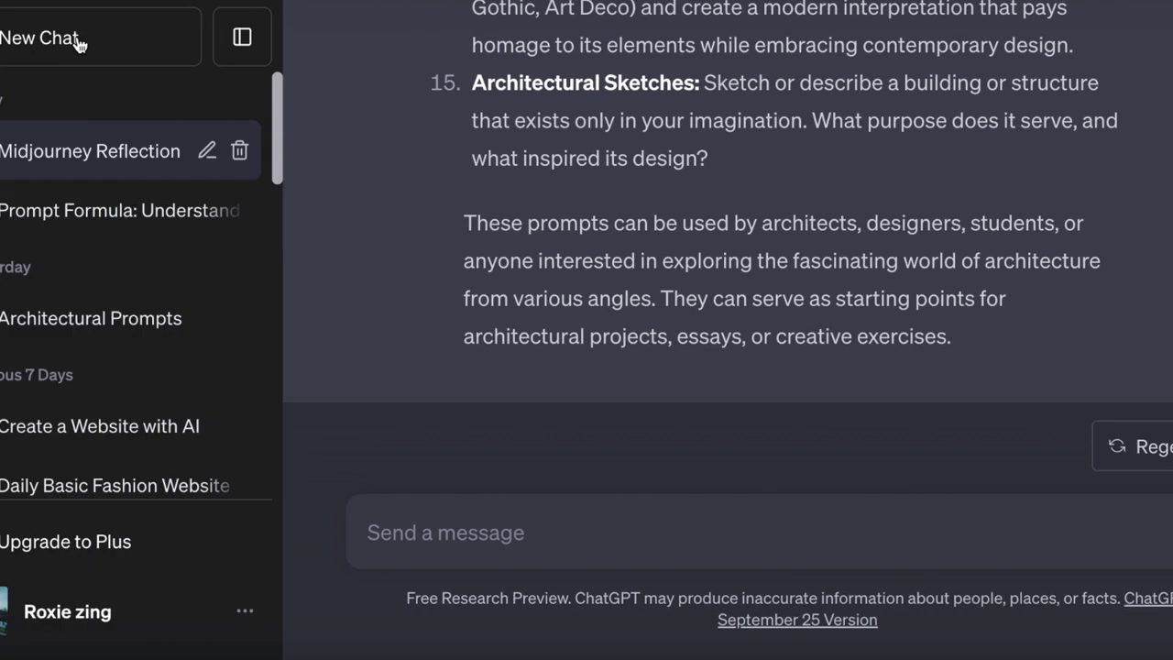
{"action": "left_click", "coordinate": [78, 41]}
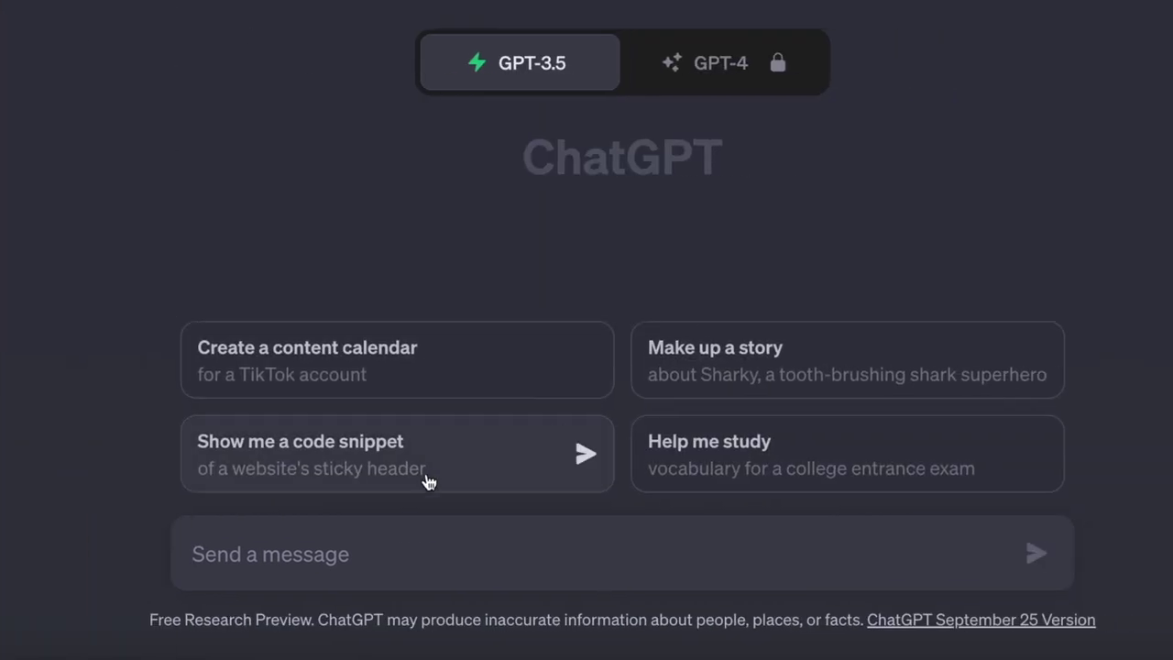
{"action": "left_click", "coordinate": [317, 549]}
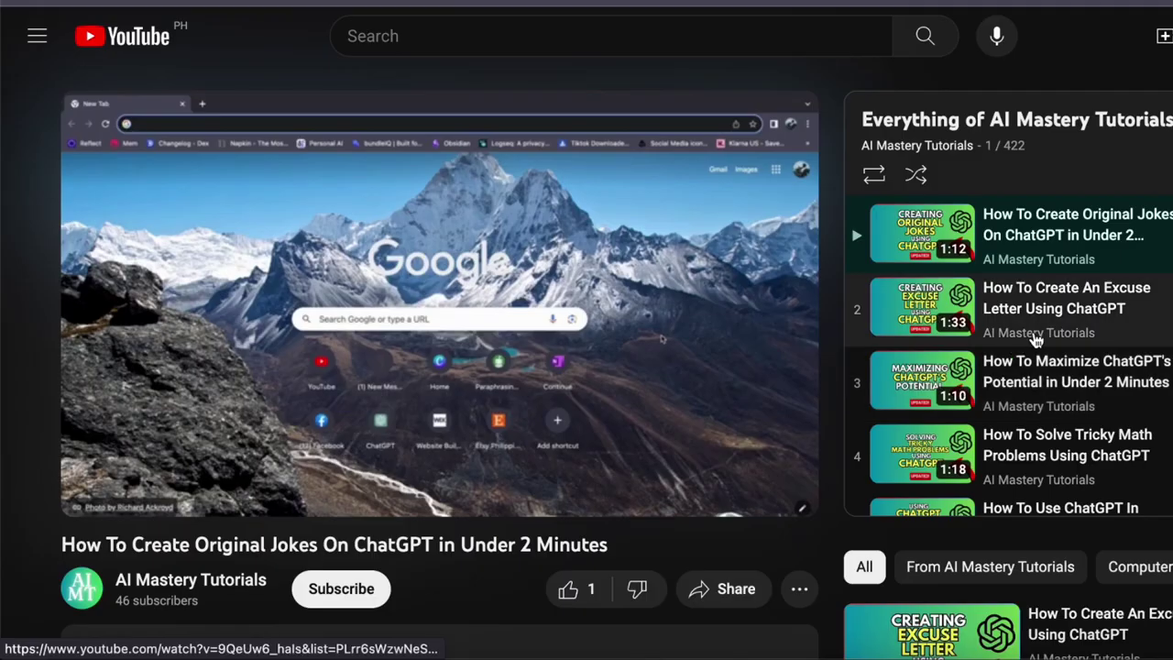
{"action": "scroll", "coordinate": [1031, 339], "scroll_direction": "down", "scroll_amount": 5}
{"action": "scroll", "coordinate": [1033, 339], "scroll_direction": "down", "scroll_amount": 5}
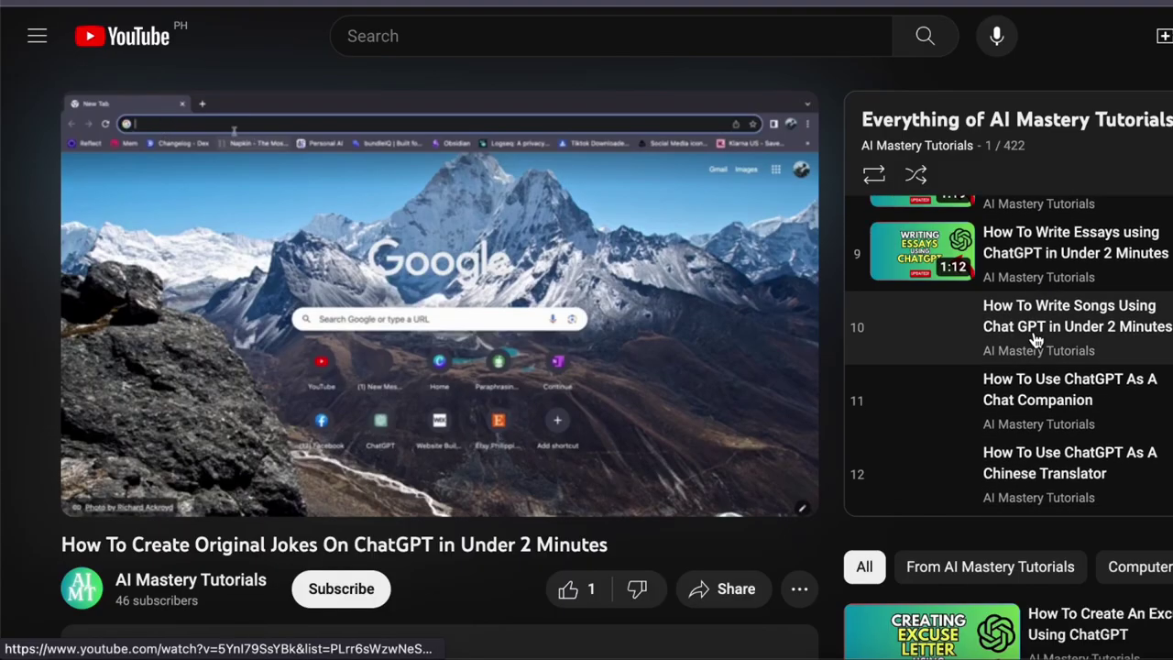
{"action": "scroll", "coordinate": [1033, 339], "scroll_direction": "down", "scroll_amount": 1}
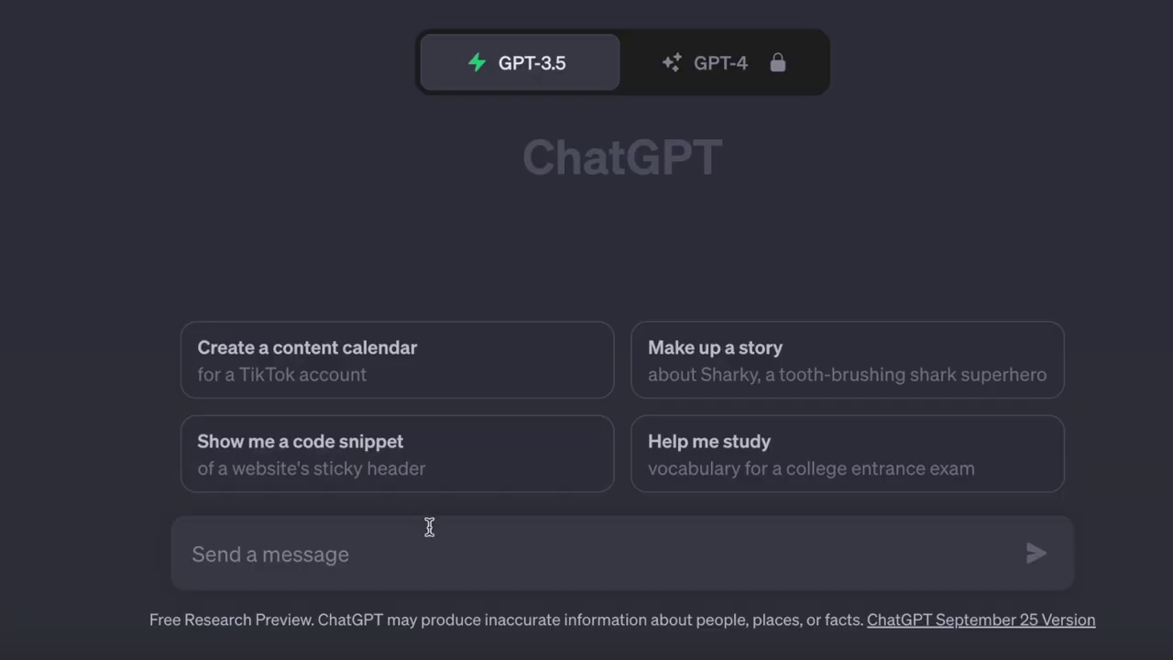
Step: Send the MidJourney Prompt Formula message asking ChatGPT to reply 'yes' if it understands
{"action": "left_click", "coordinate": [425, 542]}
{"action": "type", "text": "He"}
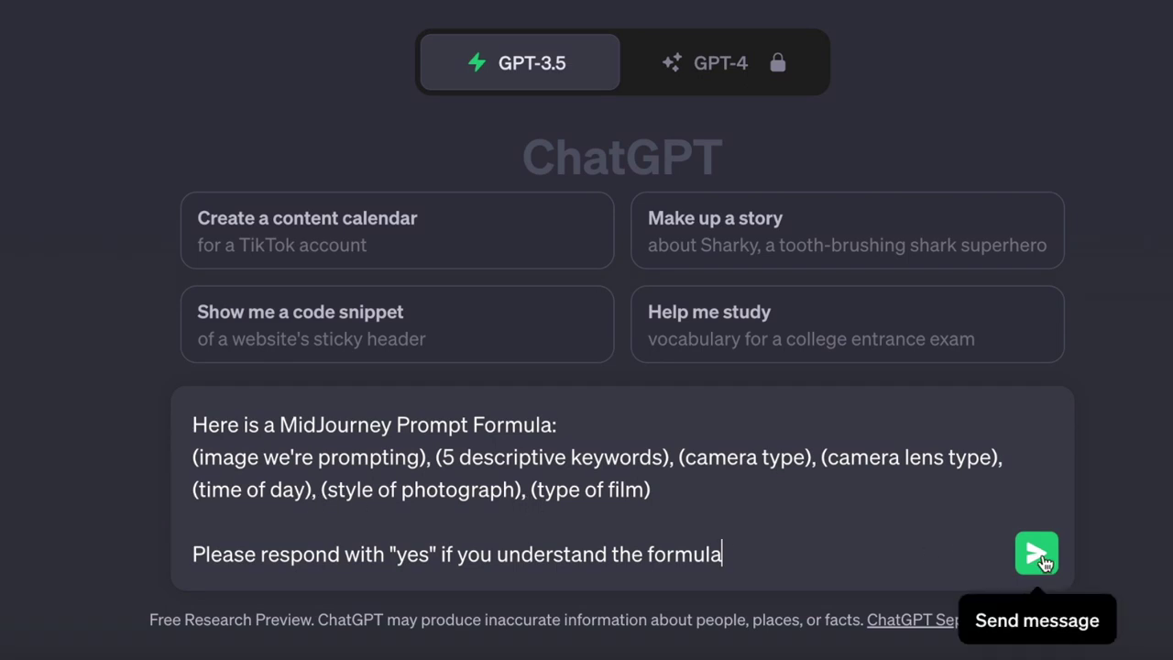
{"action": "left_click", "coordinate": [1038, 556]}
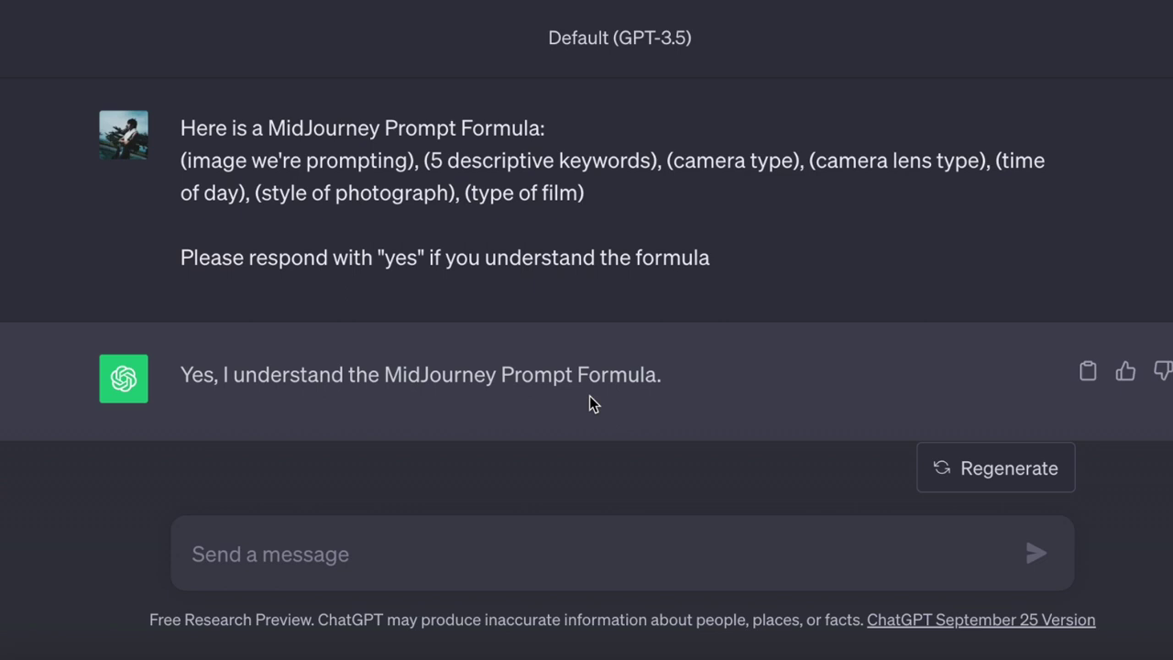
Step: Request 'Write me 10 mid-journey prompts for architectural photography' and select the first returned prompt
{"action": "type", "text": "Wri"}
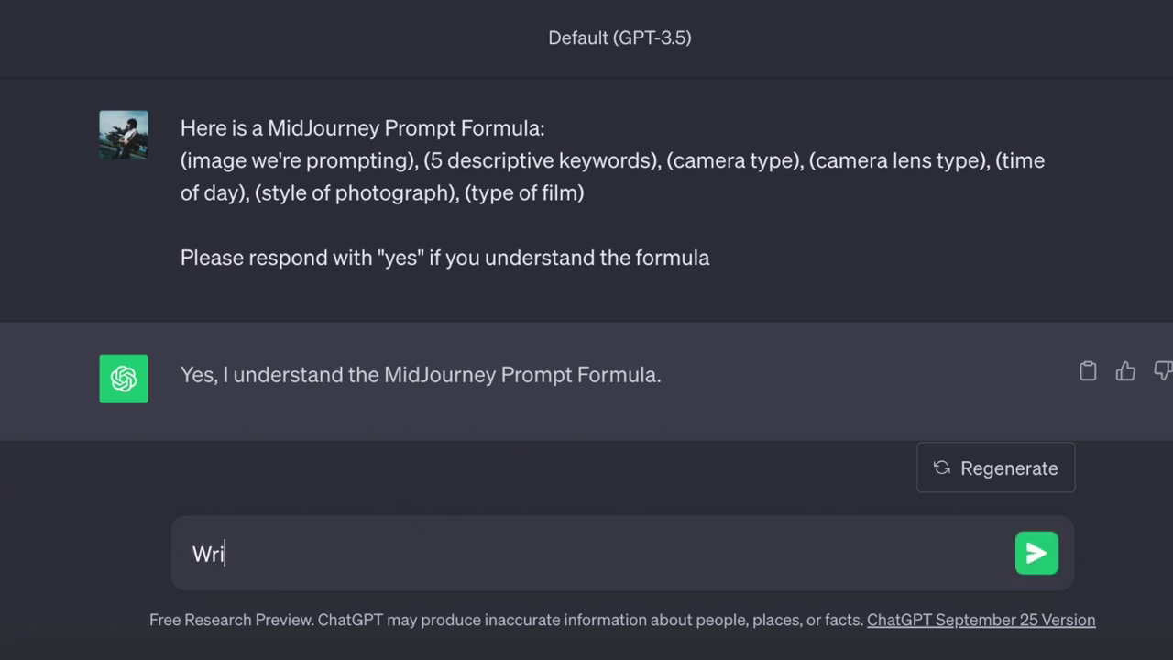
{"action": "type", "text": "te me 10 mi"}
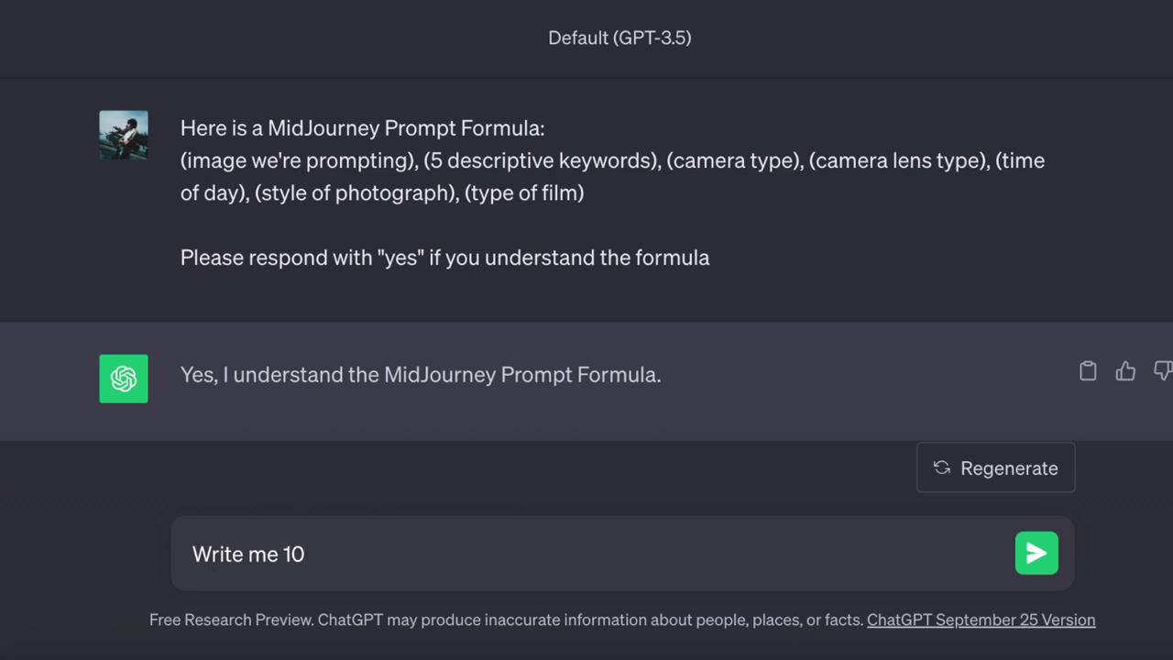
{"action": "type", "text": "d-journey"}
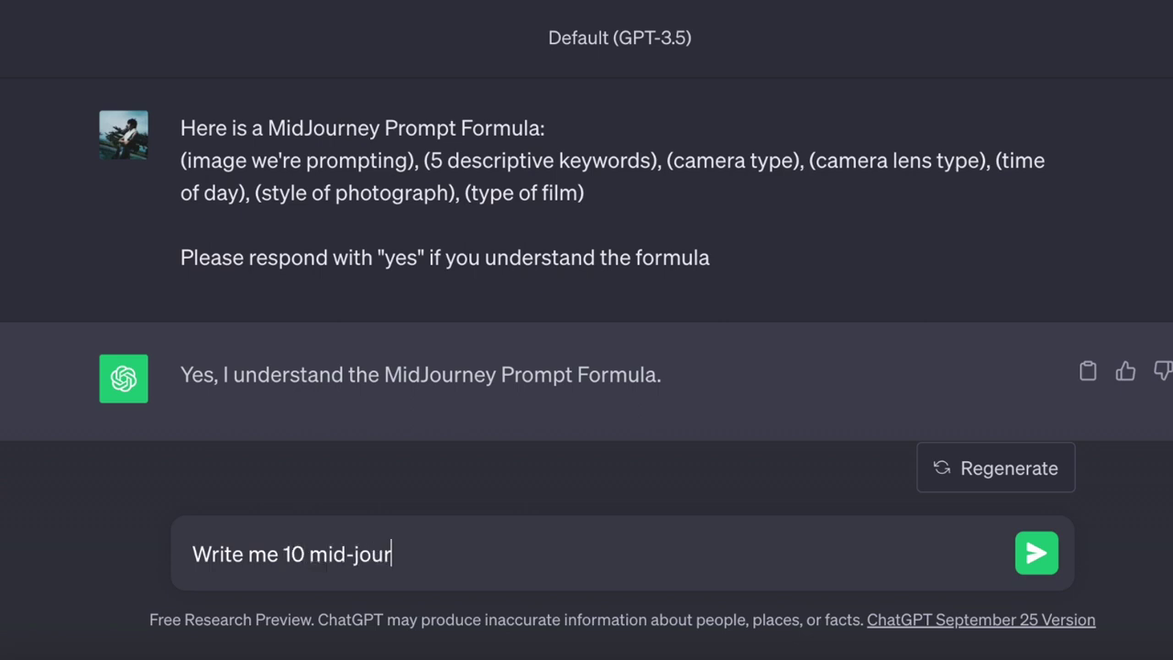
{"action": "type", "text": "prompts for architectural photography"}
{"action": "key", "text": "Return"}
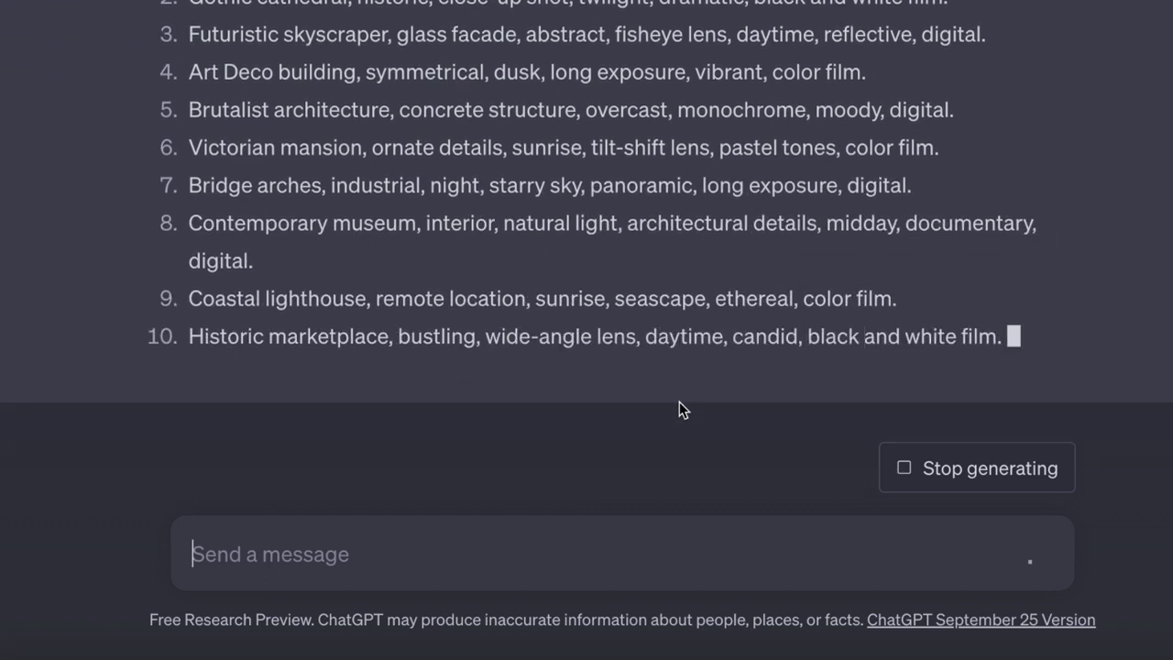
{"action": "scroll", "coordinate": [679, 409], "scroll_direction": "up", "scroll_amount": 4}
{"action": "left_click_drag", "start_coordinate": [189, 229], "coordinate": [958, 233]}
{"action": "key", "text": "ctrl+c"}
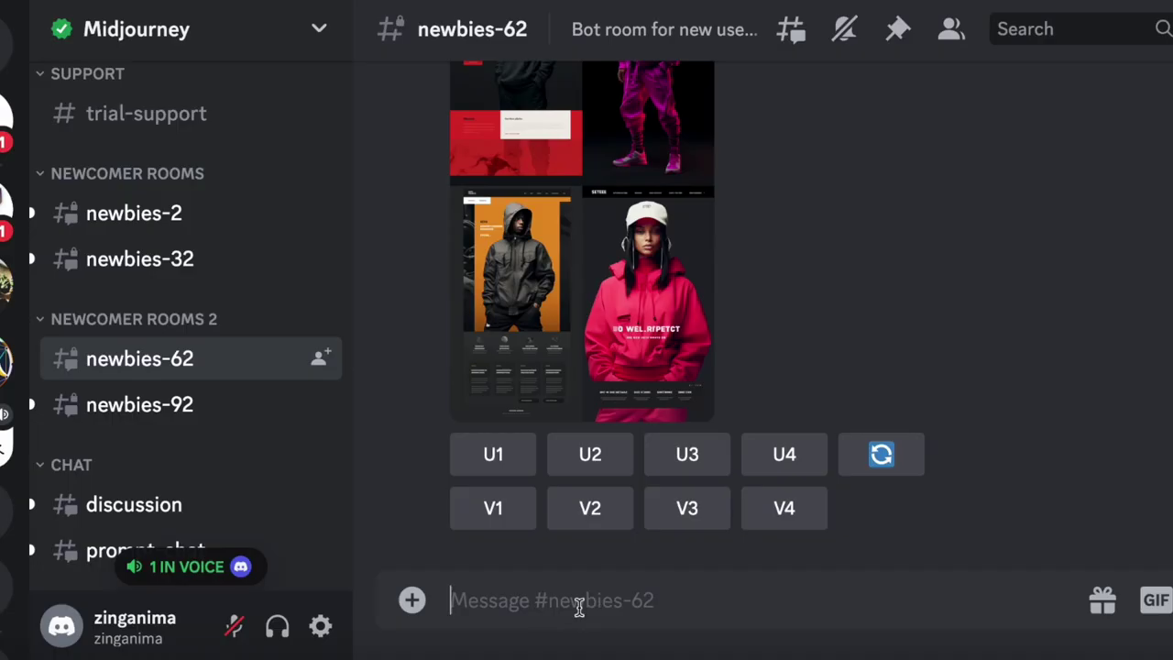
Step: Submit the Urban skyline prompt with ', 4:3' through Midjourney's /imagine command
{"action": "type", "text": "/imagine"}
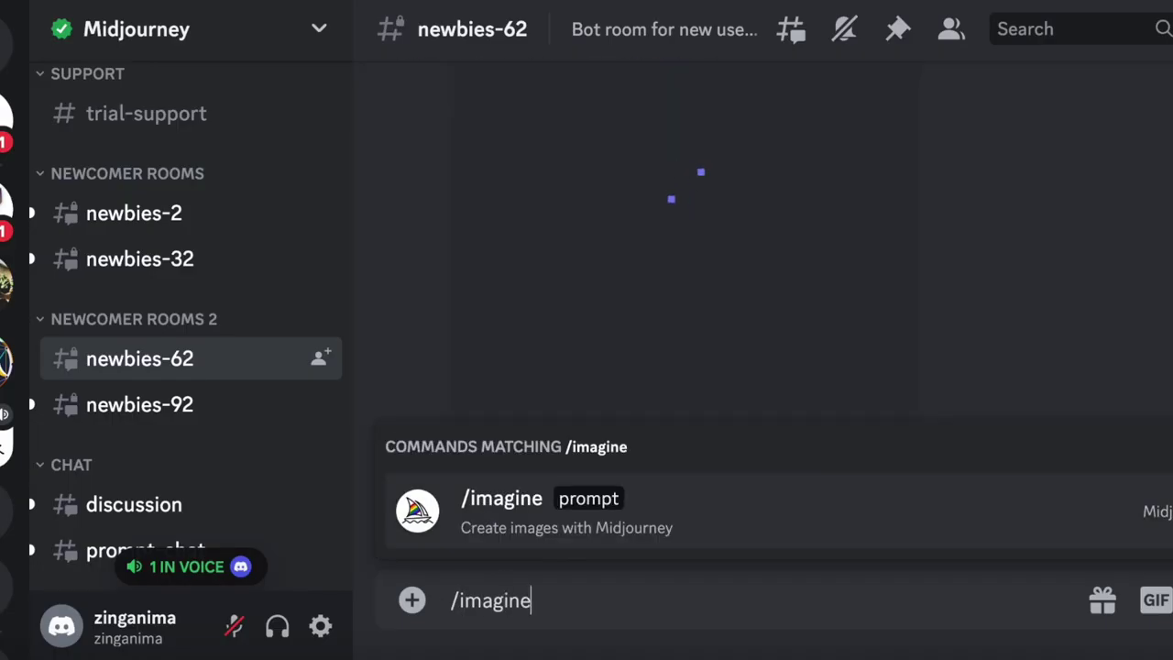
{"action": "left_click", "coordinate": [588, 515]}
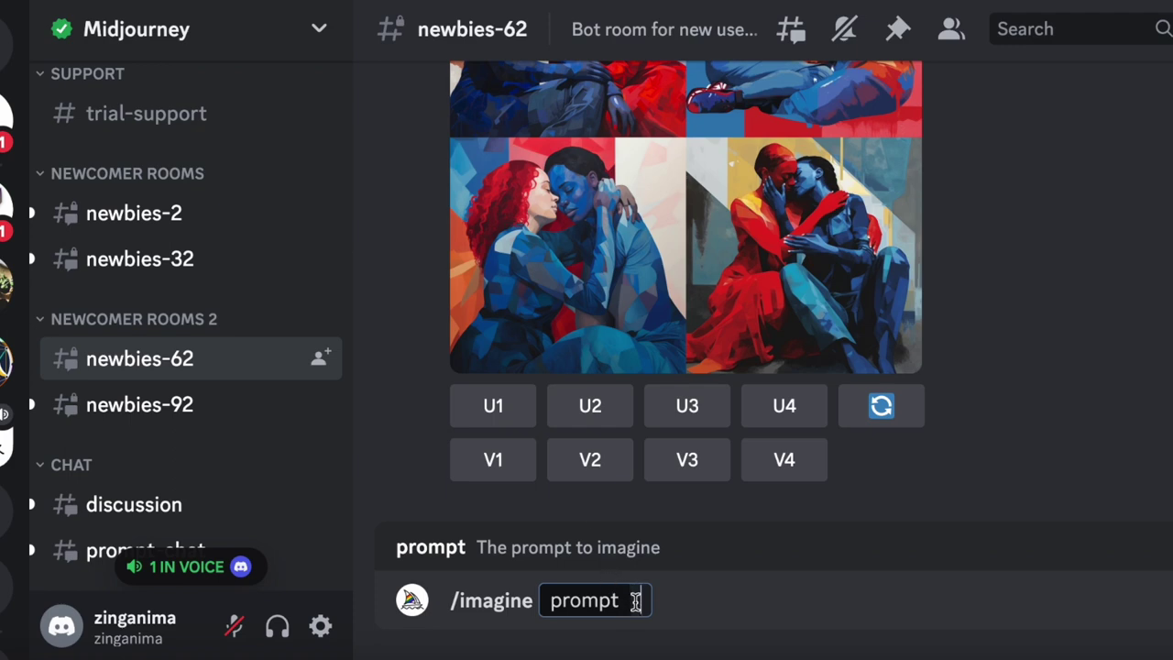
{"action": "key", "text": "ctrl+v"}
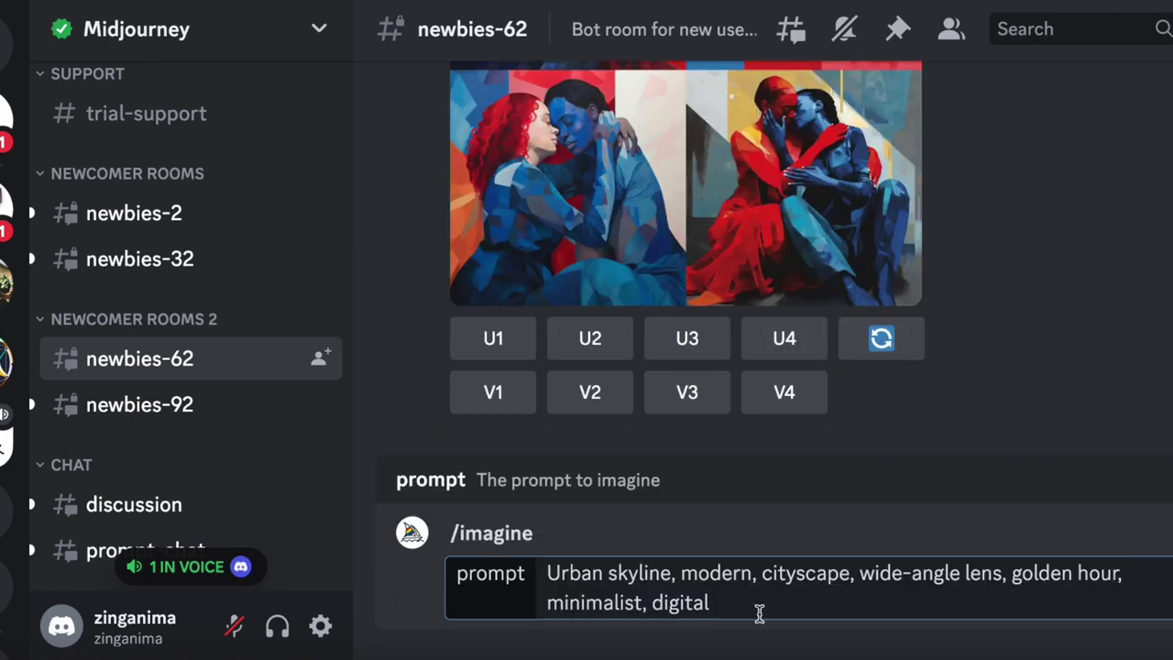
{"action": "type", "text": ", 4:3"}
{"action": "key", "text": "Return"}
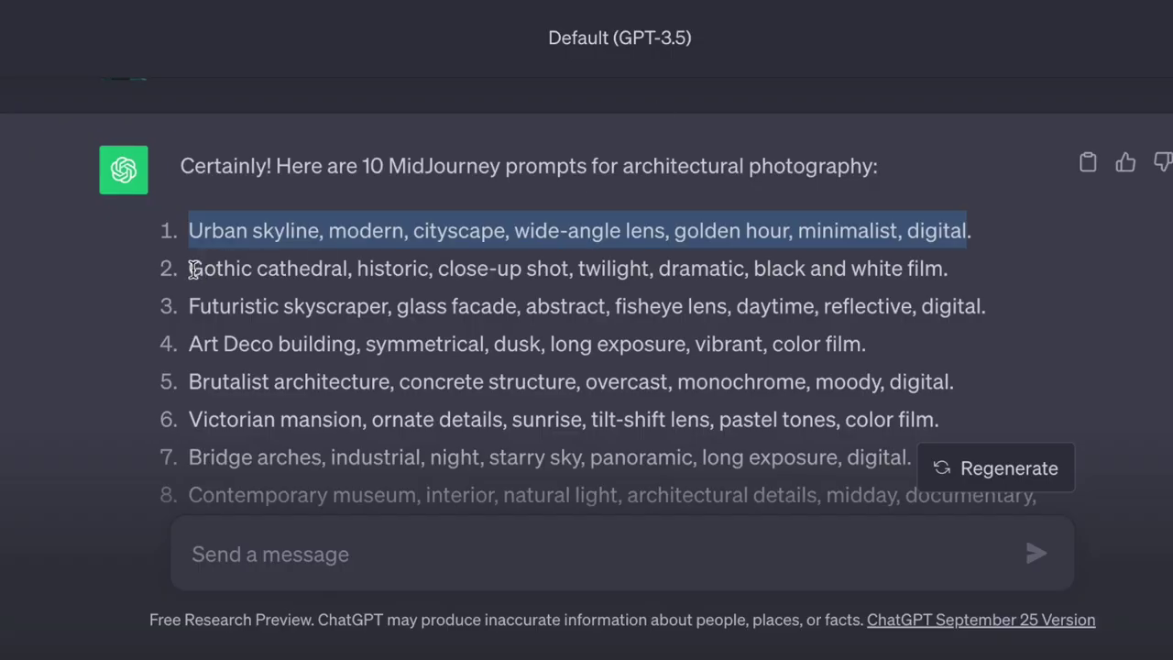
Step: Copy the Gothic cathedral prompt from ChatGPT and paste it into a new /imagine command
{"action": "left_click_drag", "start_coordinate": [191, 268], "coordinate": [941, 276]}
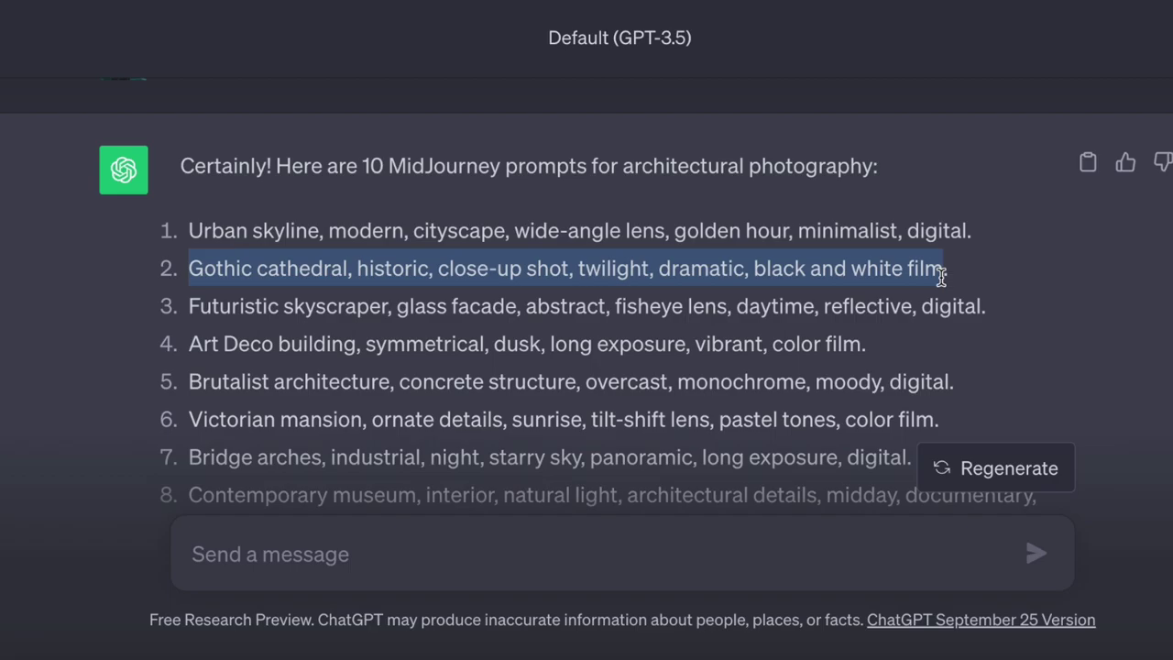
{"action": "key", "text": "ctrl+c"}
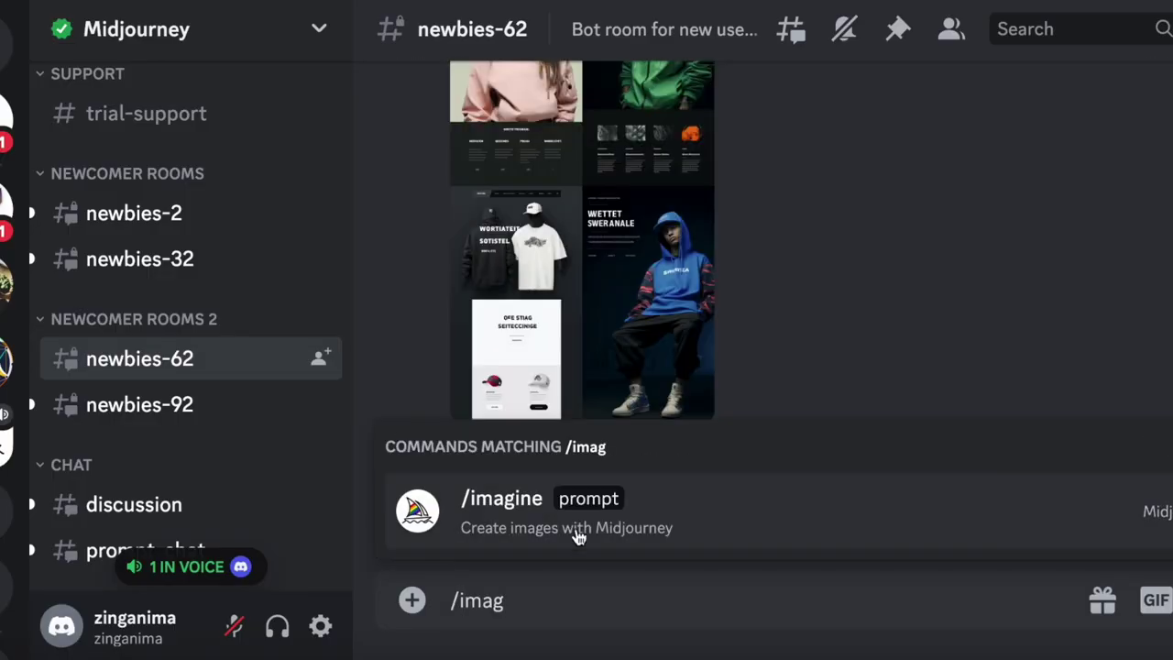
{"action": "key", "text": "Return"}
{"action": "key", "text": "ctrl+v"}
Step: Append 4:3 to the cathedral prompt, submit it, and zoom the black-and-white cathedral image in and out
{"action": "type", "text": ",v"}
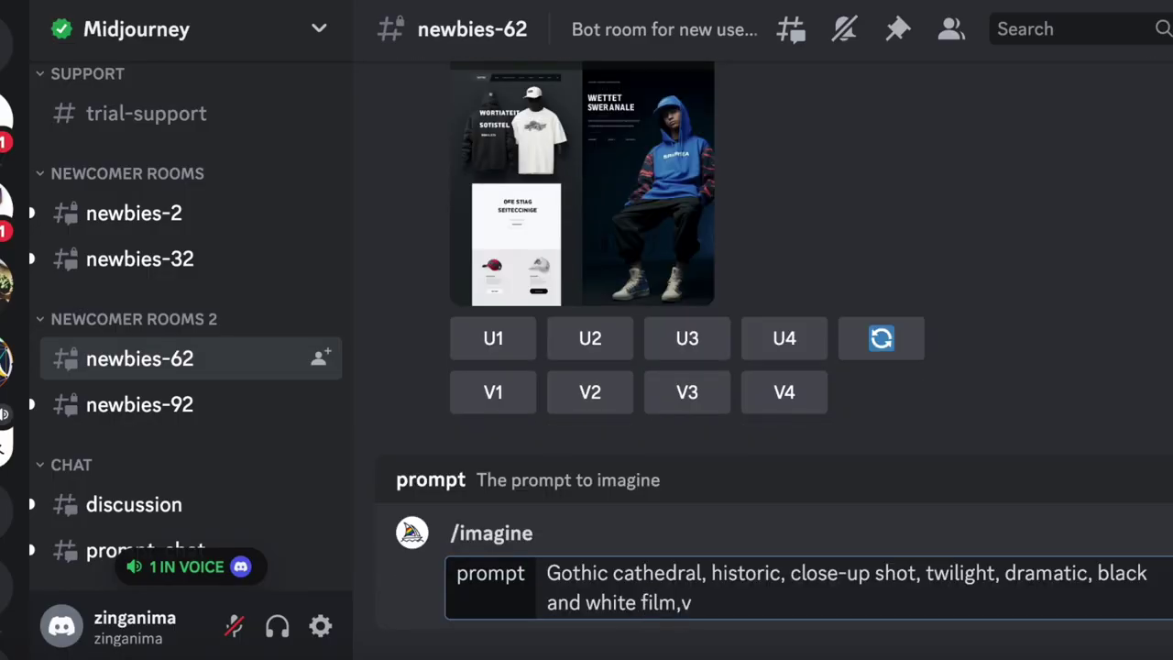
{"action": "key", "text": "BackSpace"}
{"action": "type", "text": "4:3"}
{"action": "key", "text": "Return"}
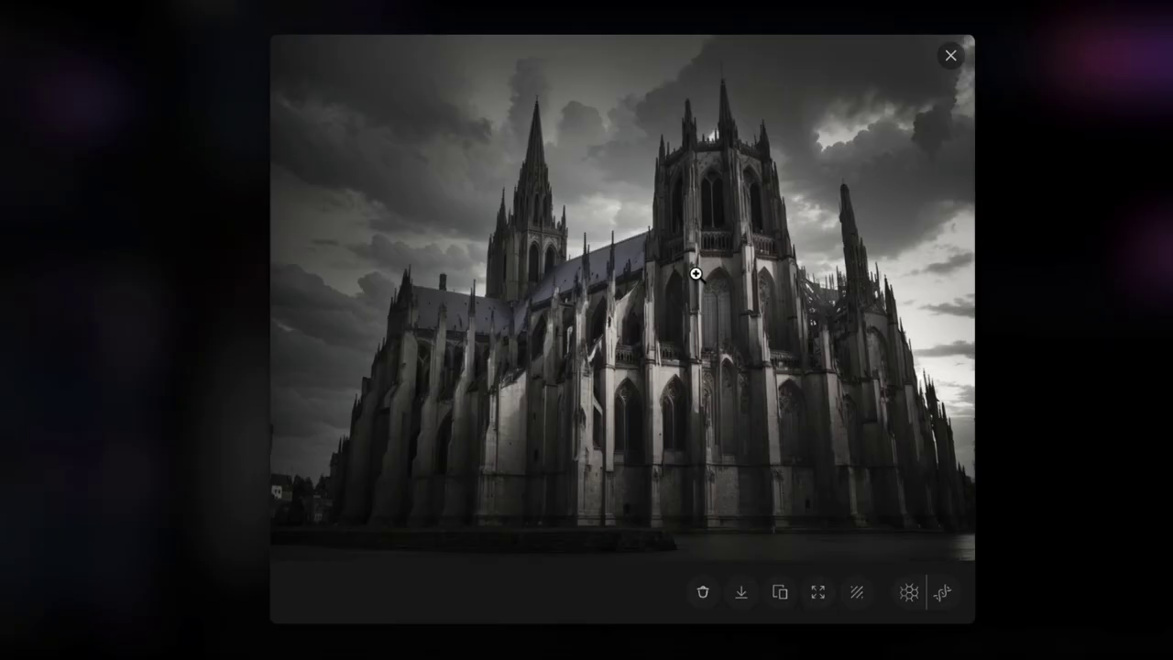
{"action": "left_click", "coordinate": [693, 264]}
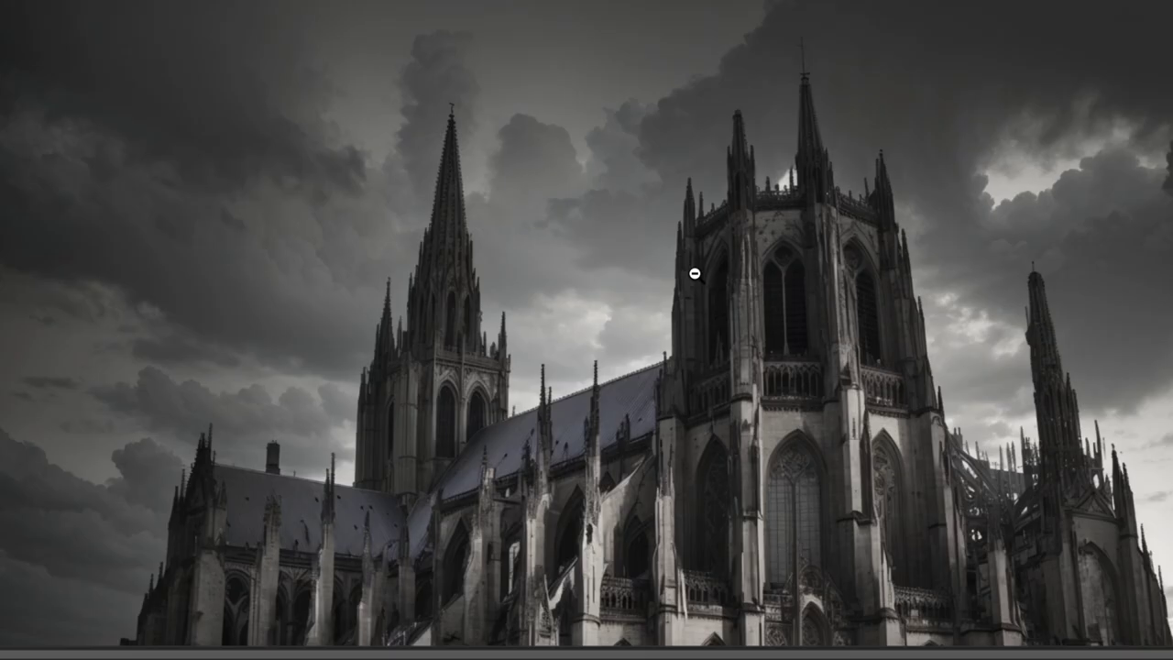
{"action": "left_click", "coordinate": [693, 273]}
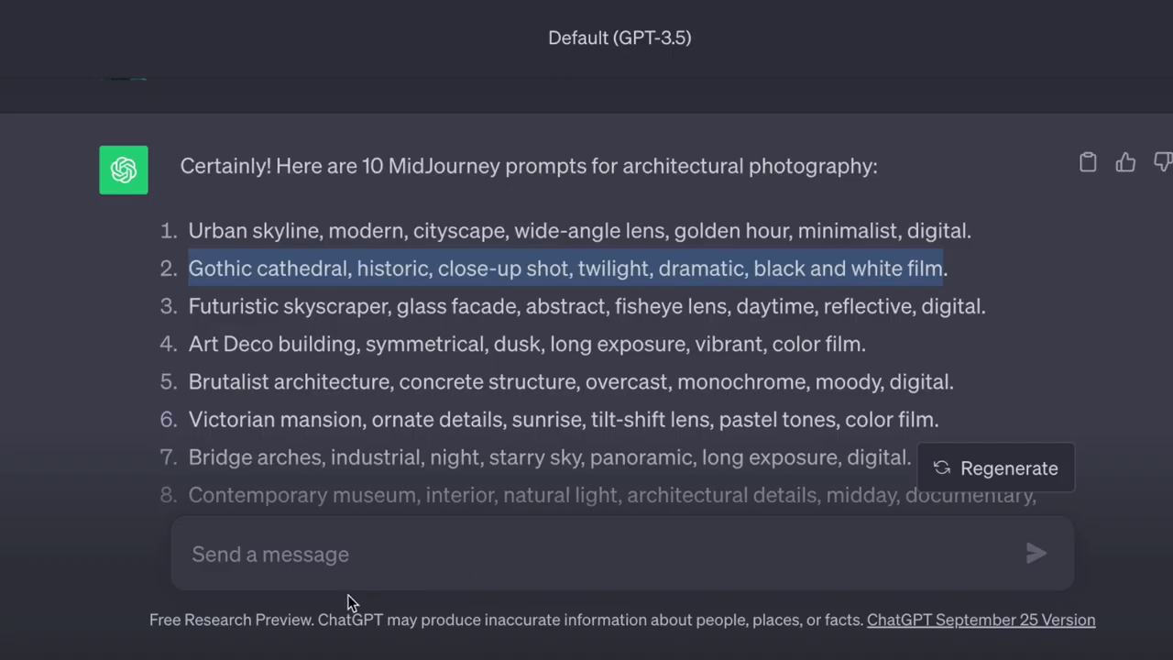
Step: Send the formula 'Subject of the image in this style [cartoon], five adjectives, verb' and ask if understood
{"action": "left_click", "coordinate": [353, 540]}
{"action": "scroll", "coordinate": [478, 364], "scroll_direction": "down", "scroll_amount": 4}
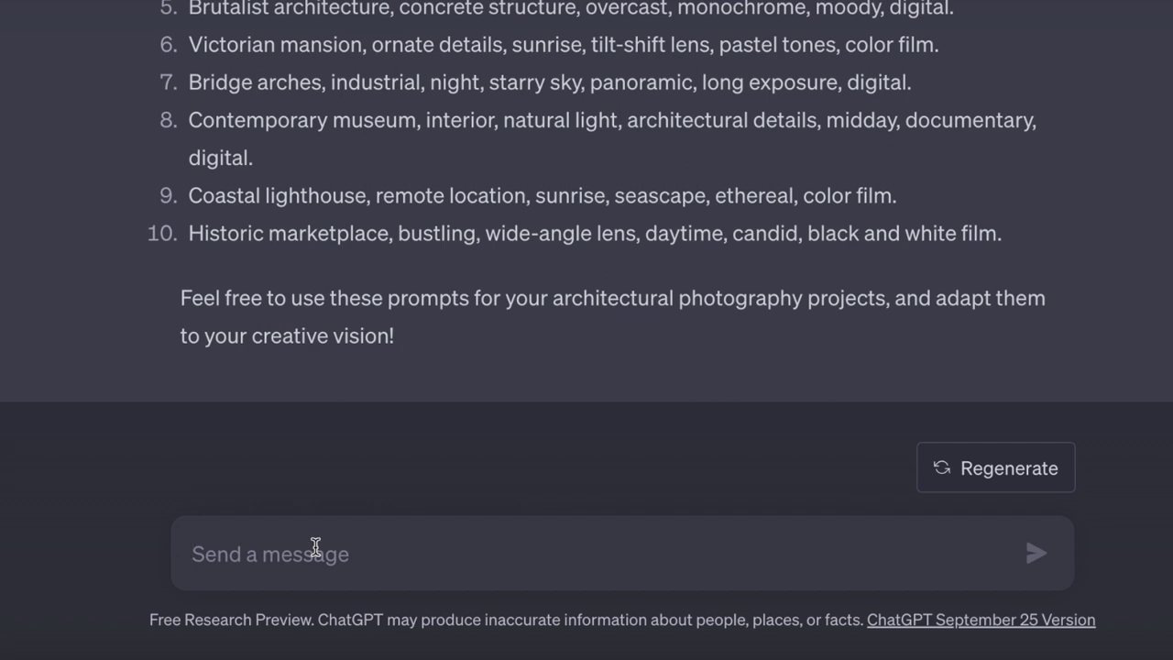
{"action": "type", "text": "W"}
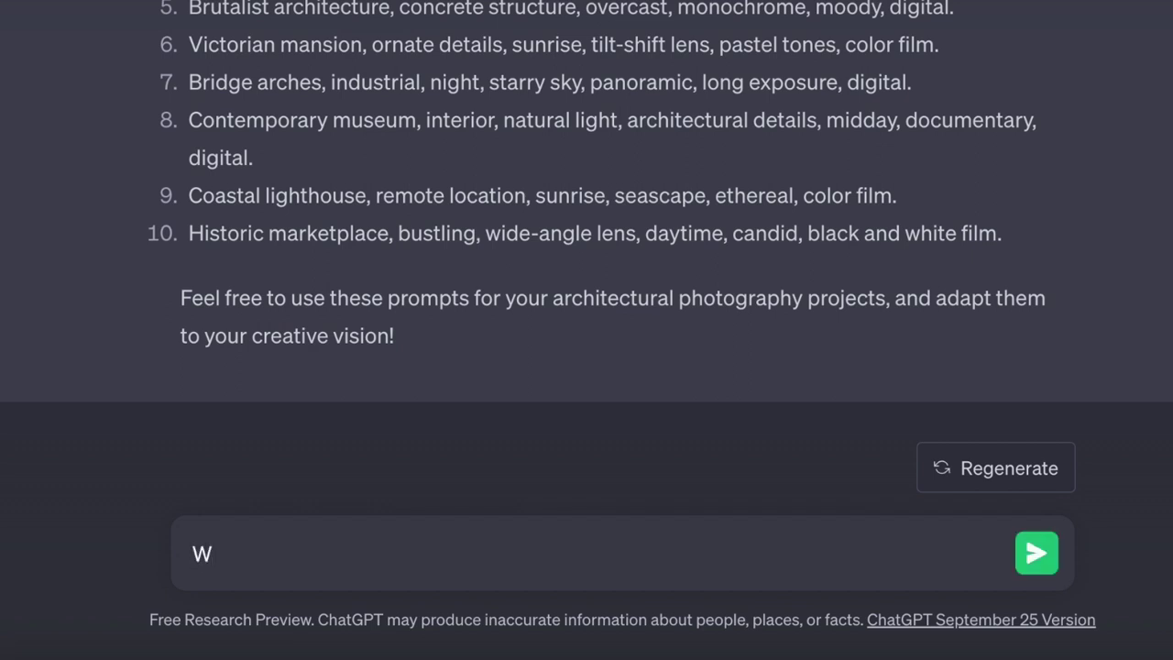
{"action": "type", "text": "h"}
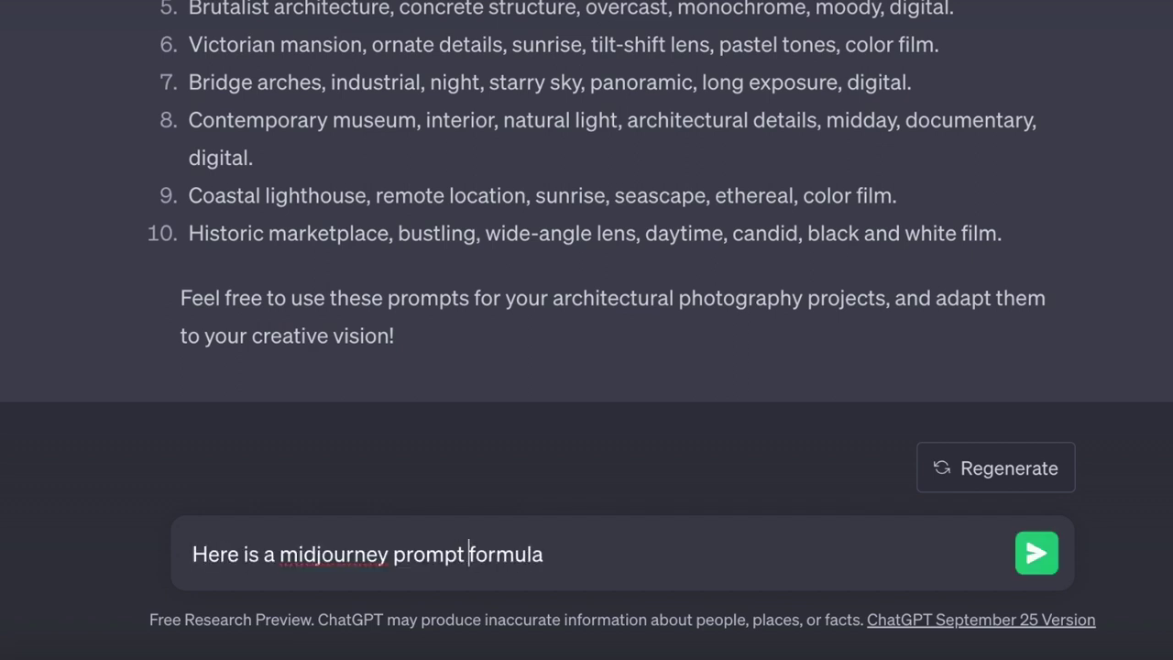
{"action": "left_click", "coordinate": [575, 549]}
{"action": "type", "text": ": Subject of the image in this style [cartoon], five adjectives, verb that sub"}
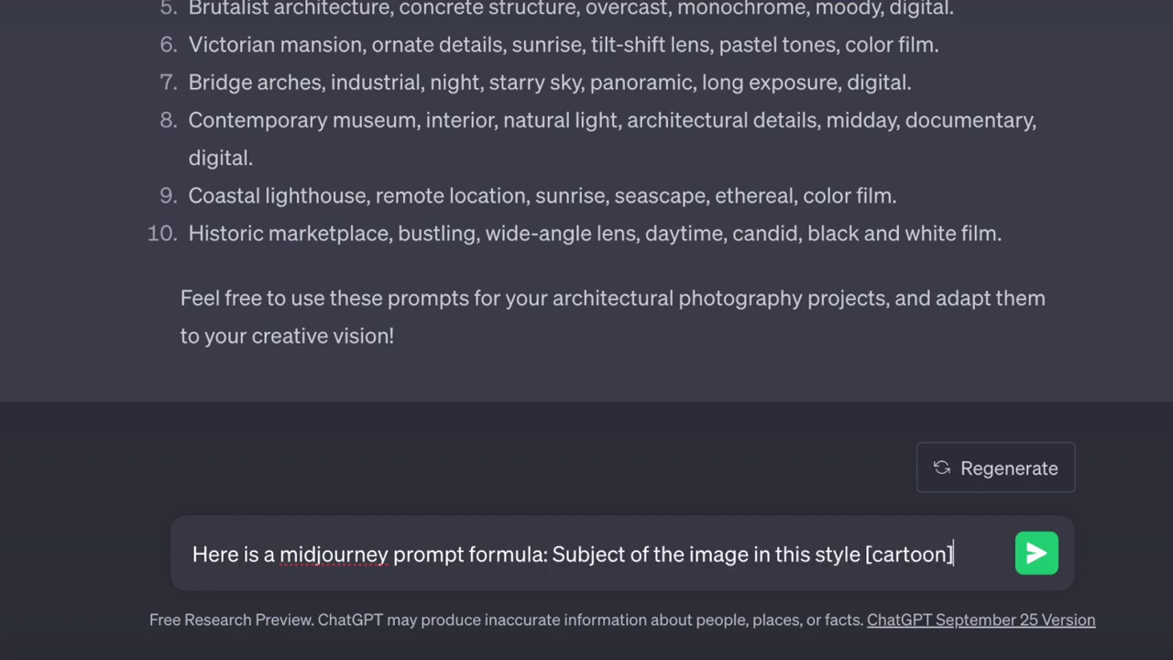
{"action": "type", "text": "ject is perfo"}
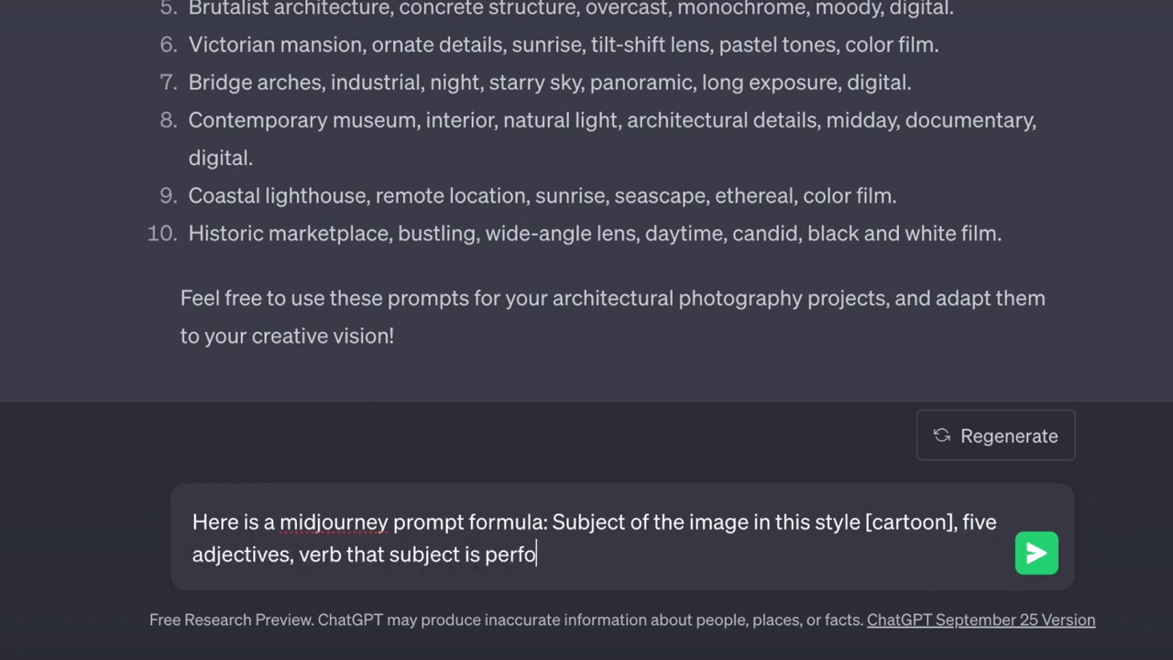
{"action": "type", "text": "rming.    Please responds"}
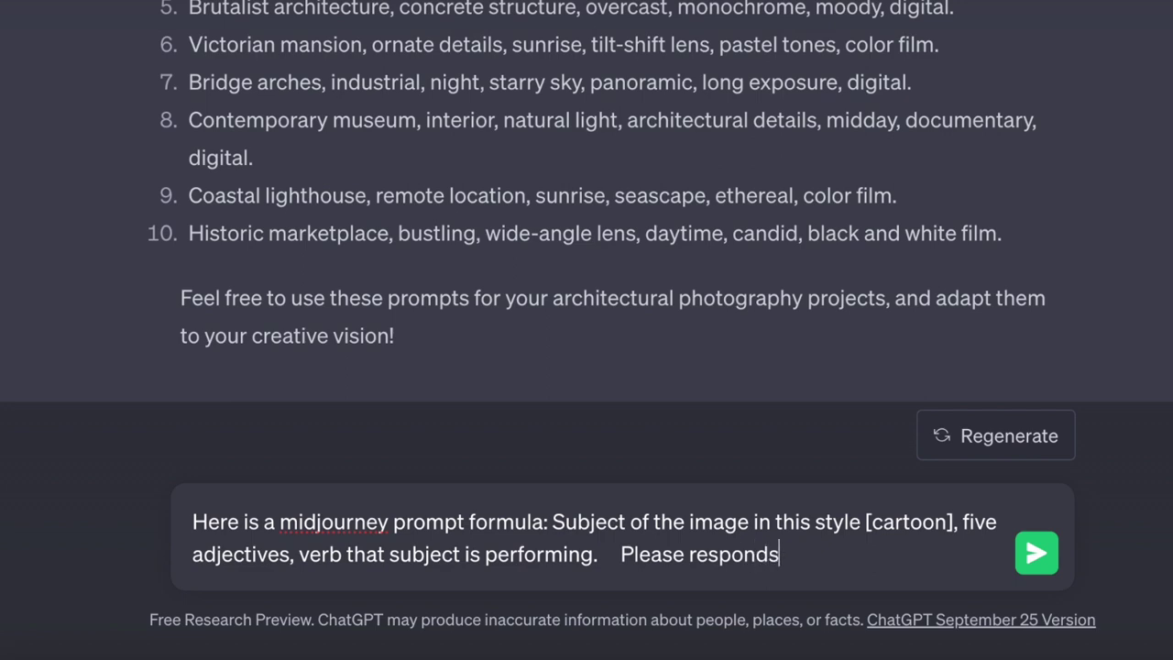
{"action": "type", "text": " if you understand the formula"}
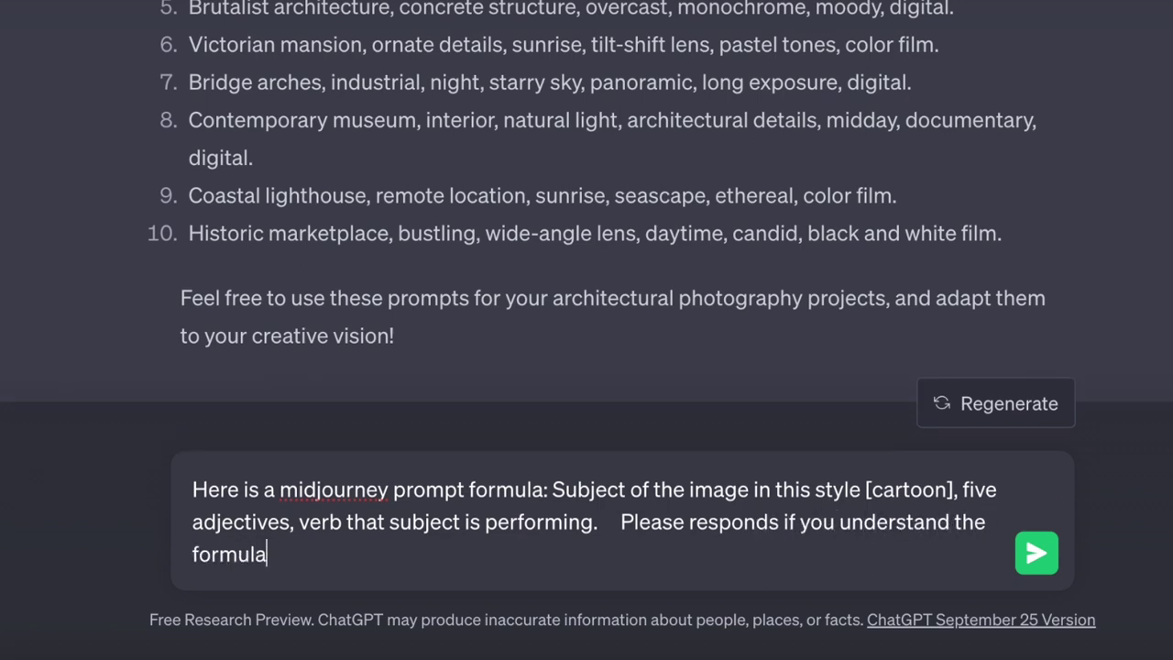
{"action": "key", "text": "Return"}
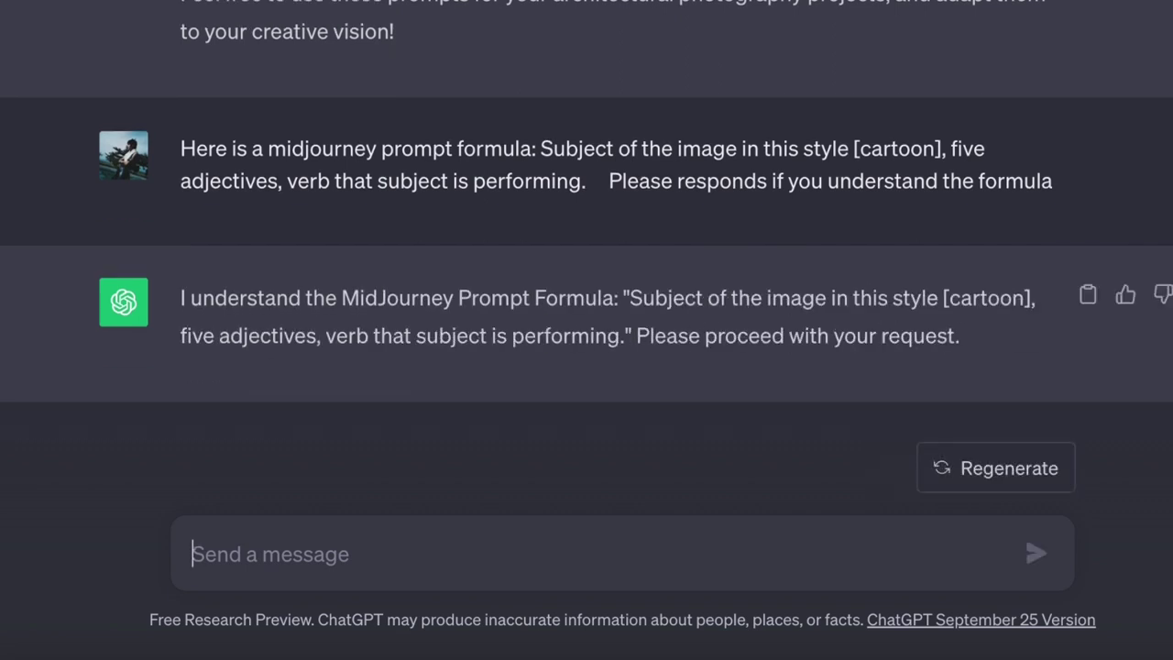
Step: Request 10 Midjourney prompts about famous anime characters, select the Pikachu prompt, and start /imagine
{"action": "type", "text": "Write 1"}
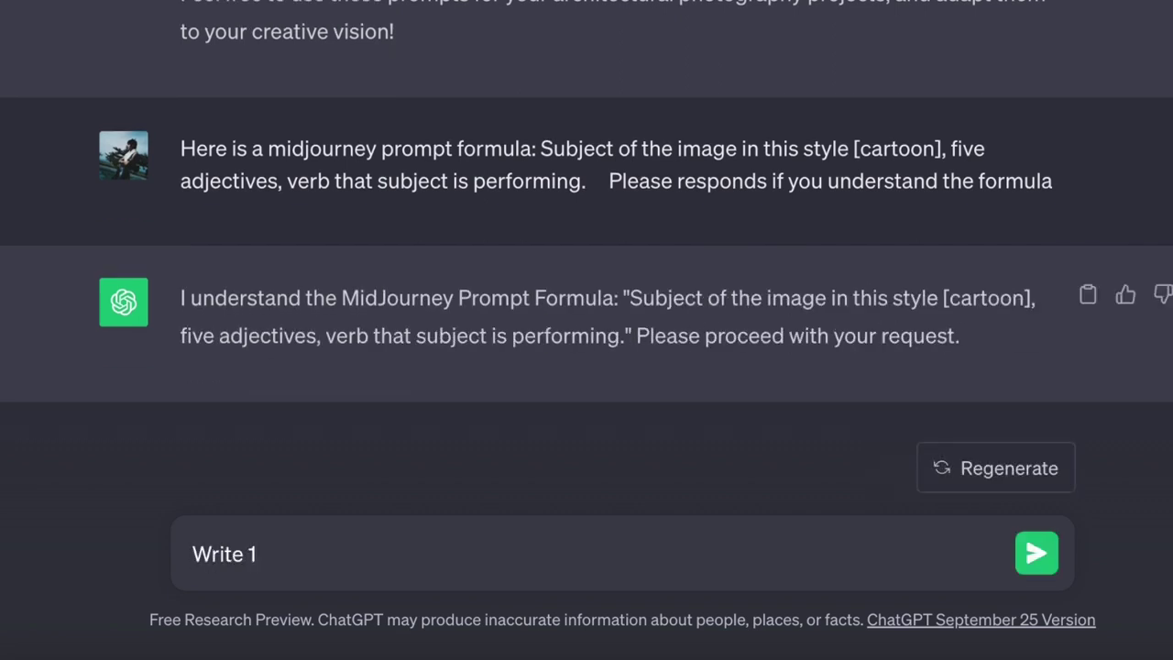
{"action": "type", "text": "0 midjourney prompts"}
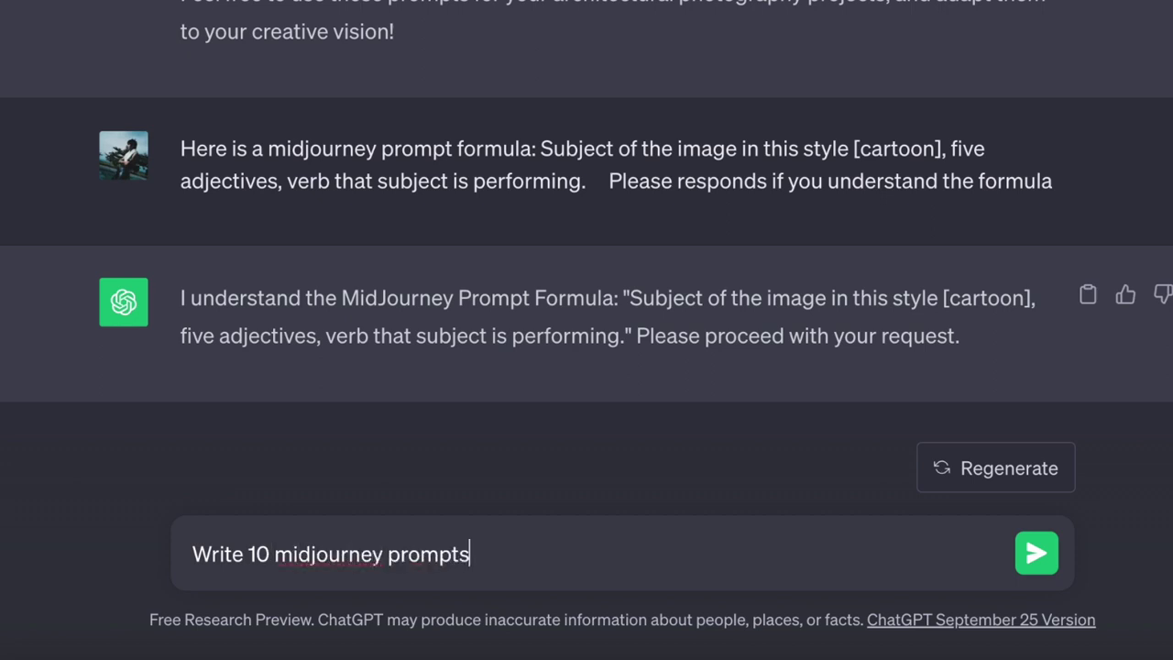
{"action": "type", "text": " about famous anime "}
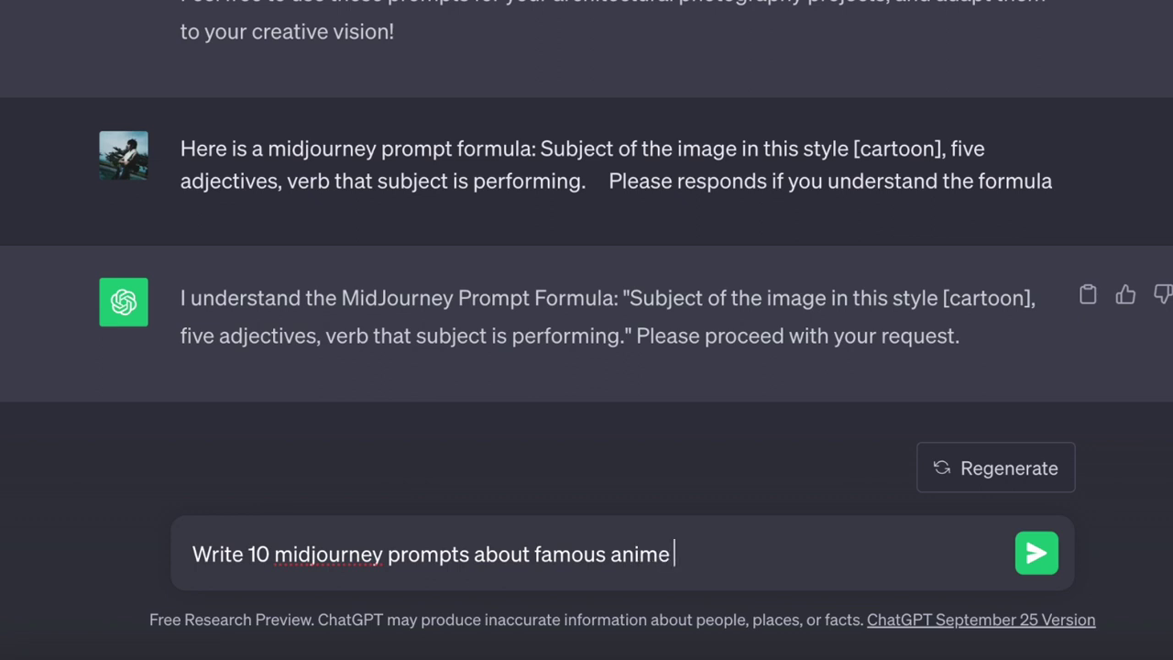
{"action": "type", "text": "characters"}
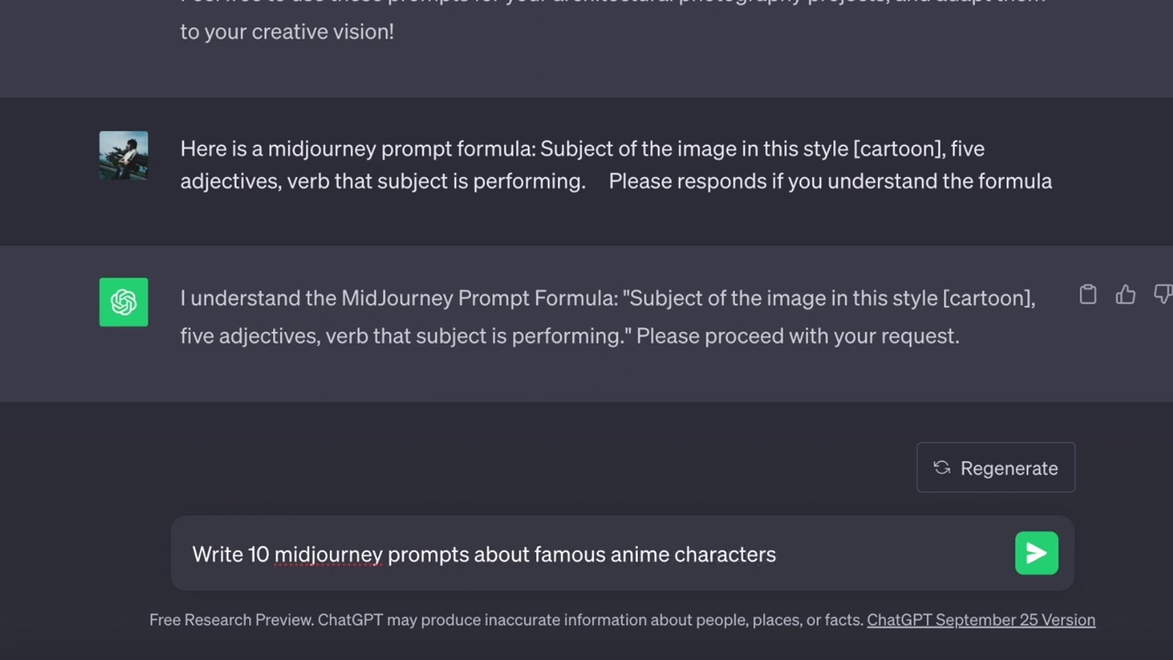
{"action": "key", "text": "Return"}
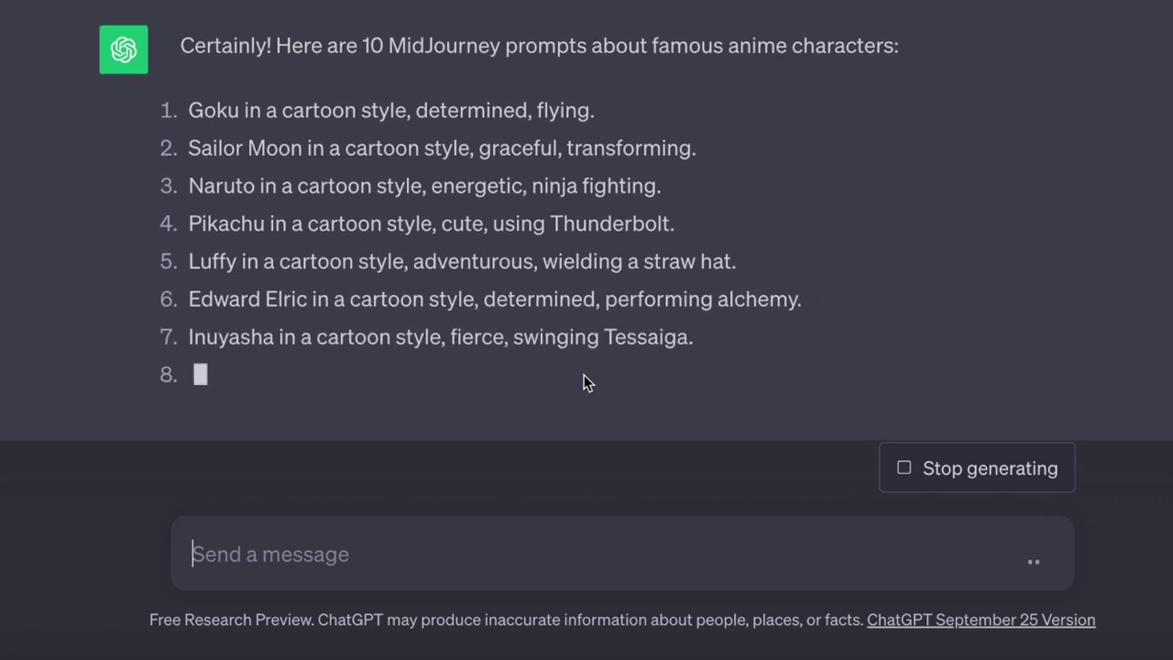
{"action": "left_click_drag", "start_coordinate": [190, 242], "coordinate": [678, 248]}
{"action": "key", "text": "ctrl+c"}
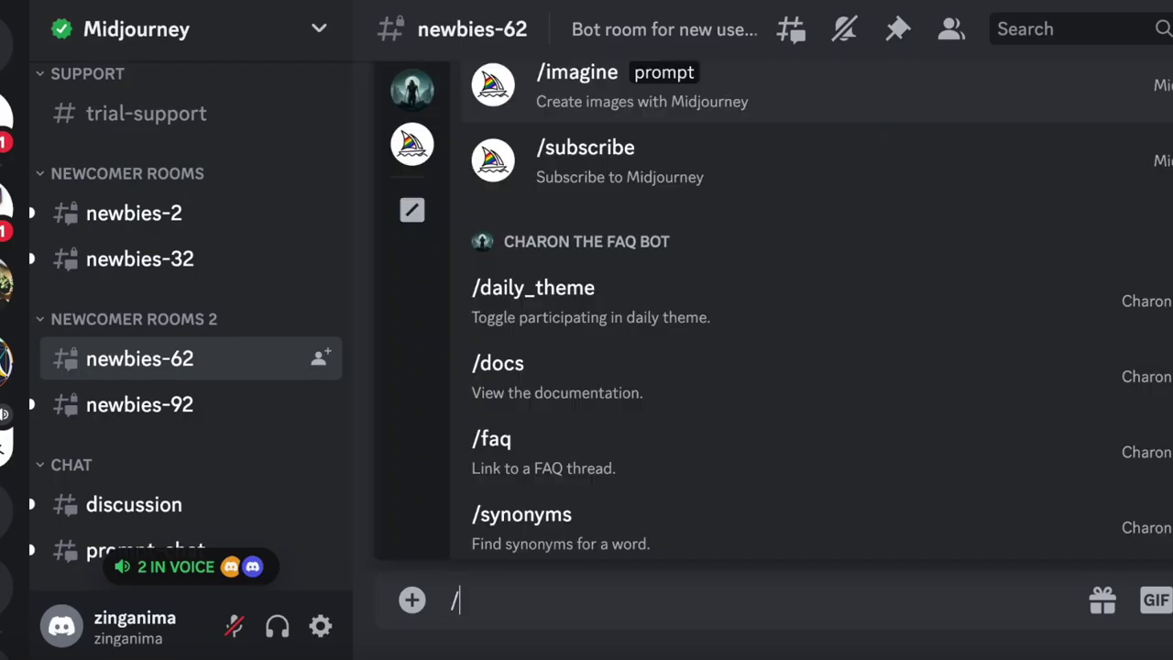
{"action": "type", "text": "ima"}
{"action": "left_click", "coordinate": [567, 522]}
Step: Submit the Pikachu prompt with ',4:3', then the Naruto and Sasuke and Luffy prompts, enlarging a result
{"action": "key", "text": "ctrl+v"}
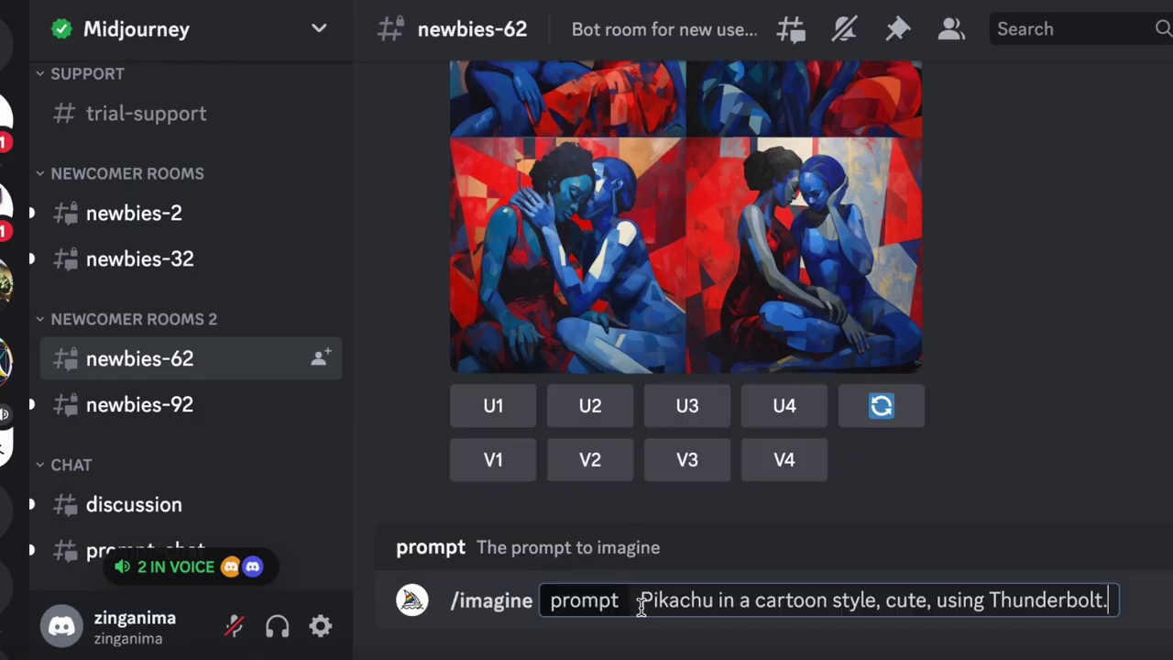
{"action": "type", "text": ",4:3"}
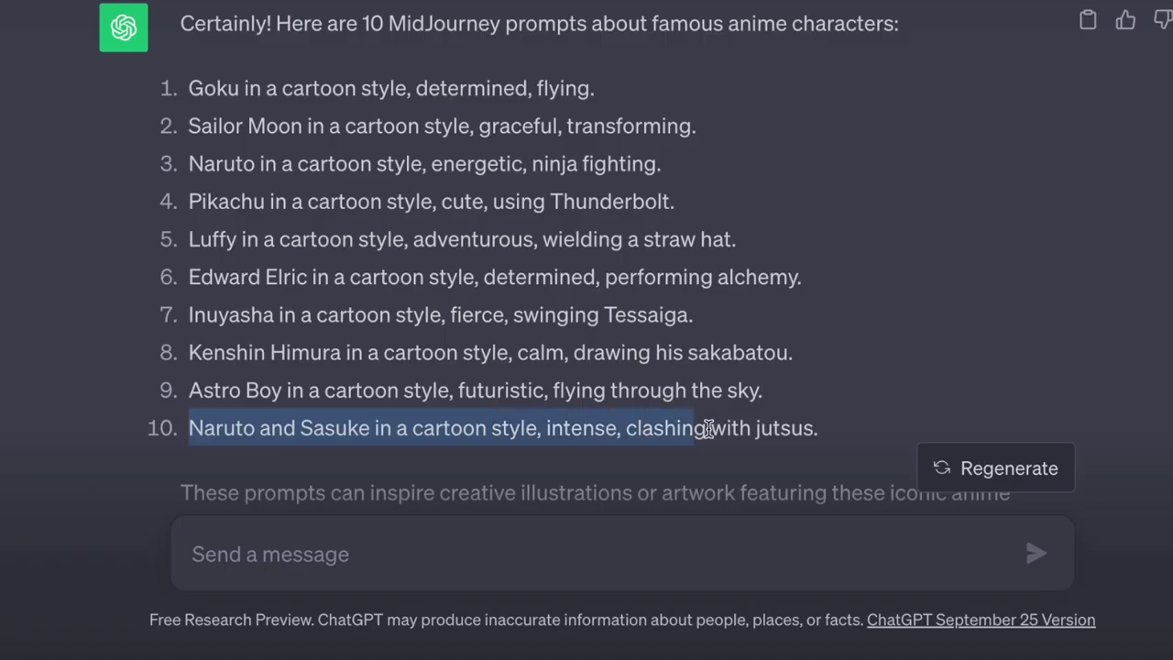
{"action": "left_click_drag", "start_coordinate": [693, 428], "coordinate": [816, 431]}
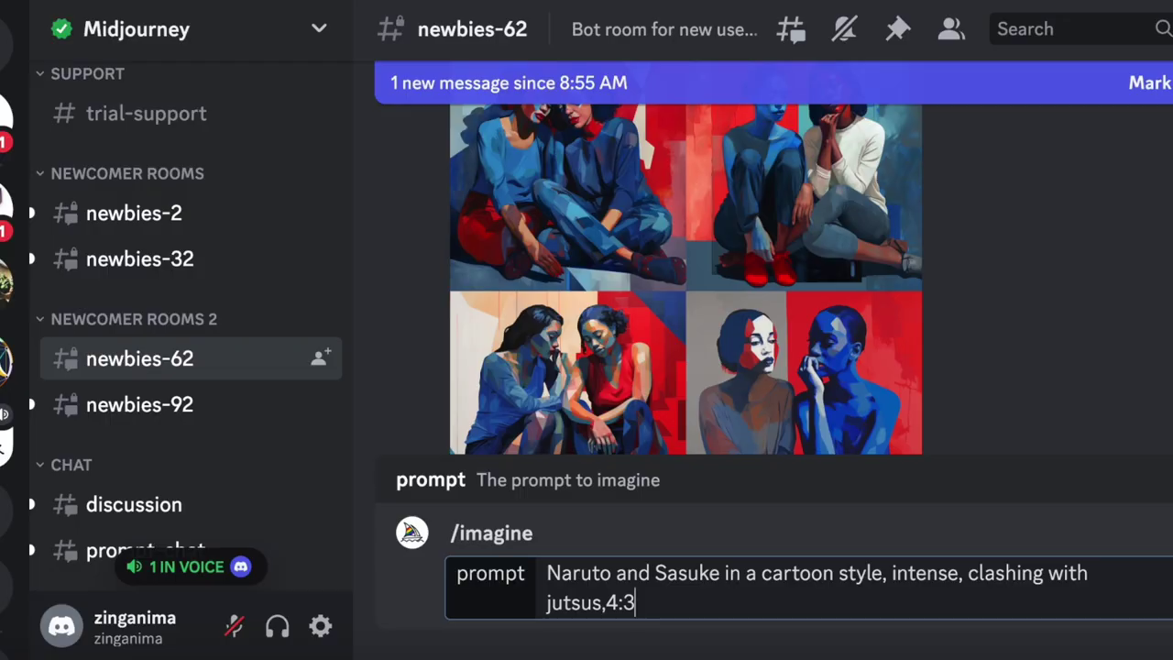
{"action": "key", "text": "Return"}
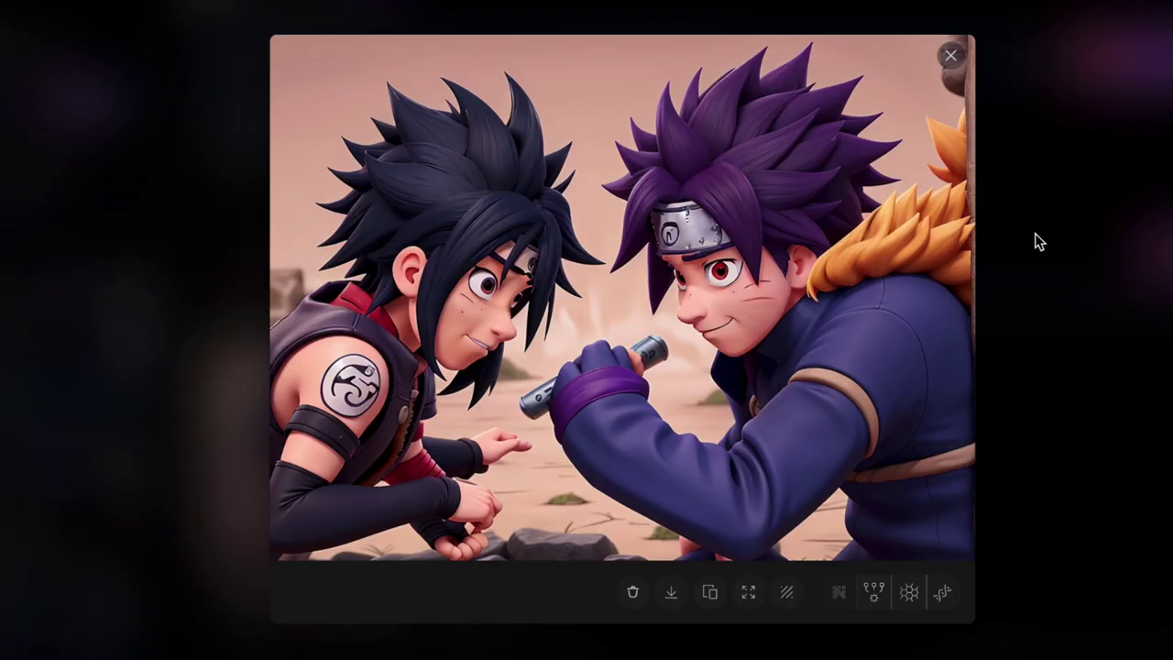
{"action": "left_click", "coordinate": [673, 265]}
{"action": "left_click", "coordinate": [671, 263]}
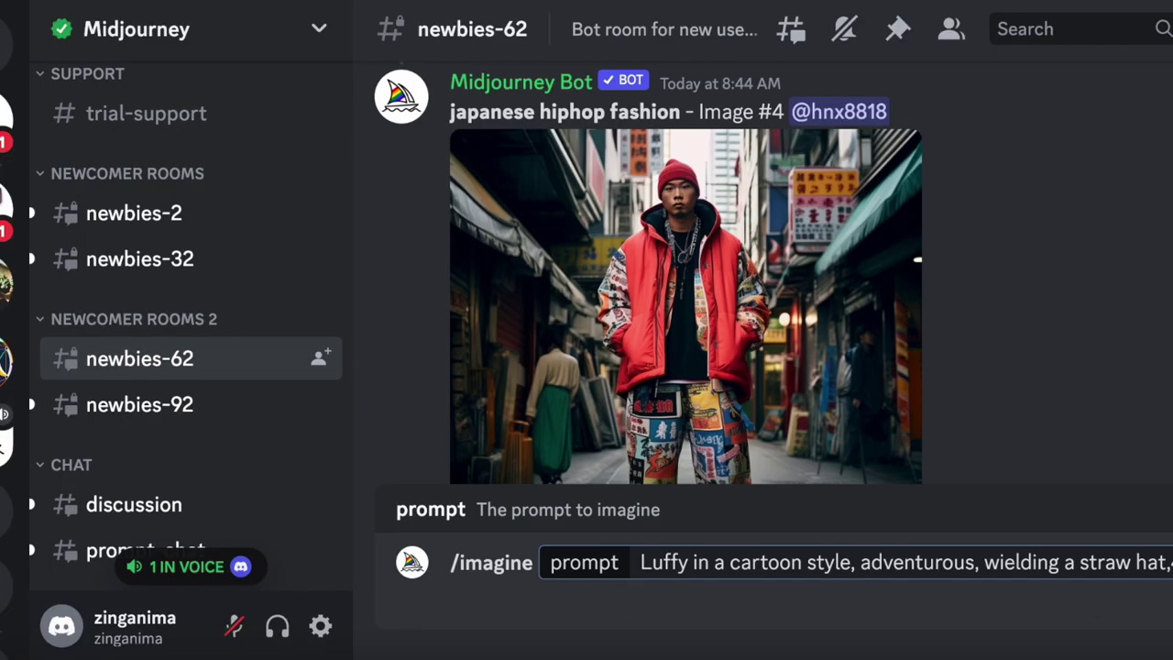
{"action": "key", "text": "Return"}
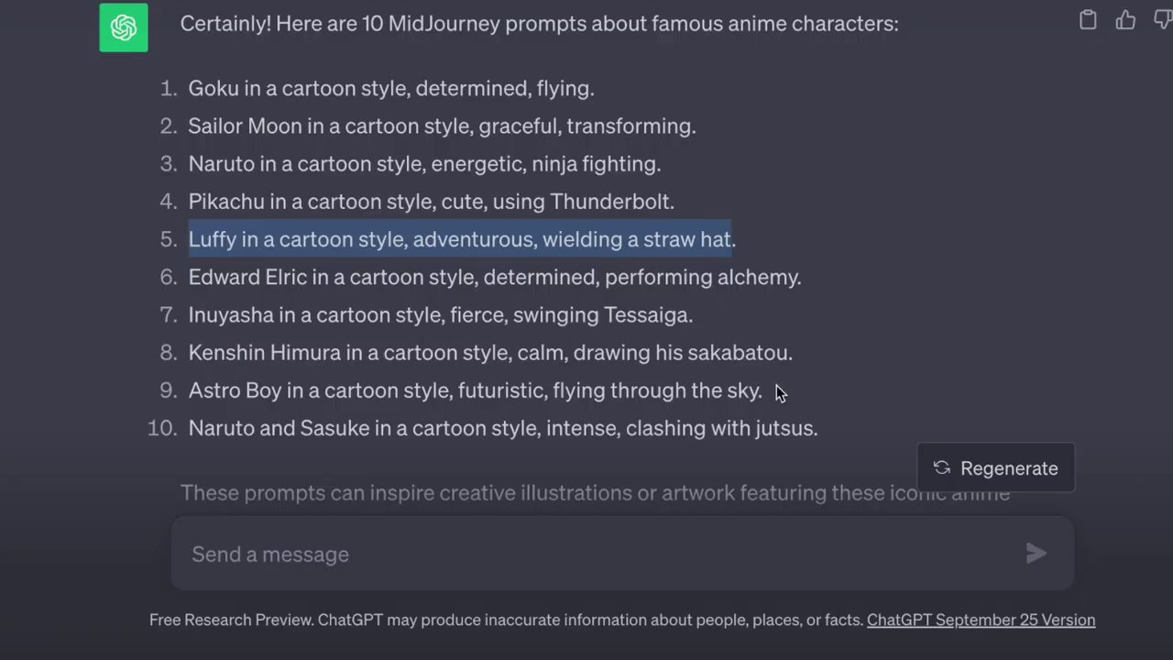
{"action": "scroll", "coordinate": [776, 392], "scroll_direction": "down", "scroll_amount": 2}
{"action": "left_click", "coordinate": [578, 407]}
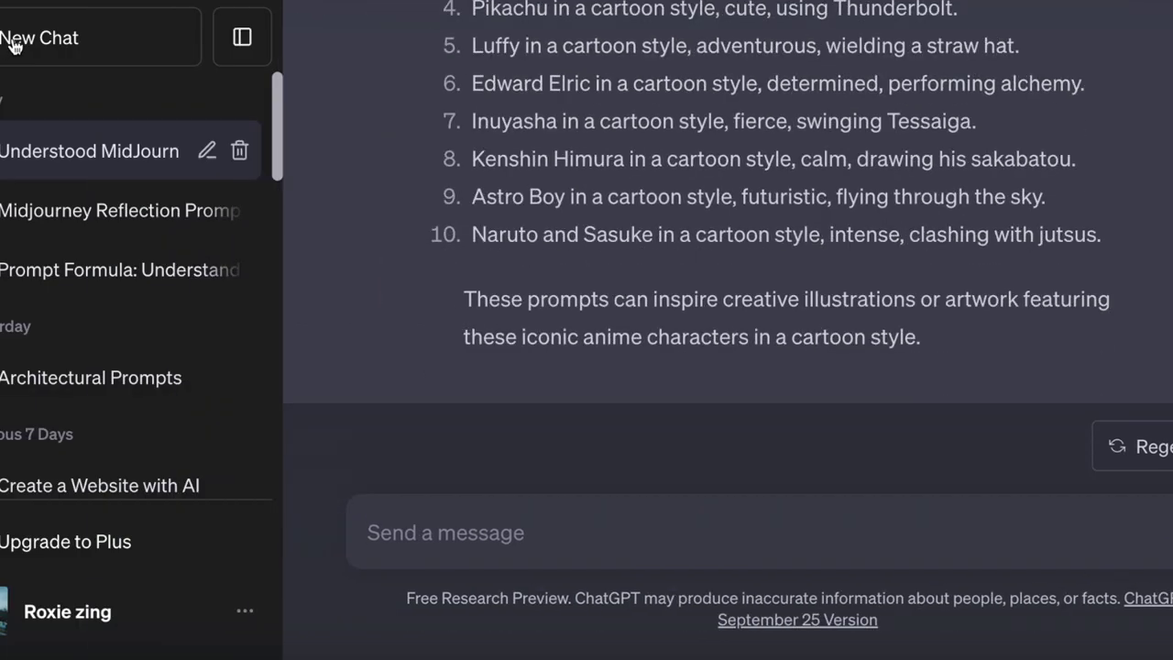
Step: Open a new GPT-3.5 chat and close the sidebar of past conversations
{"action": "left_click", "coordinate": [19, 38]}
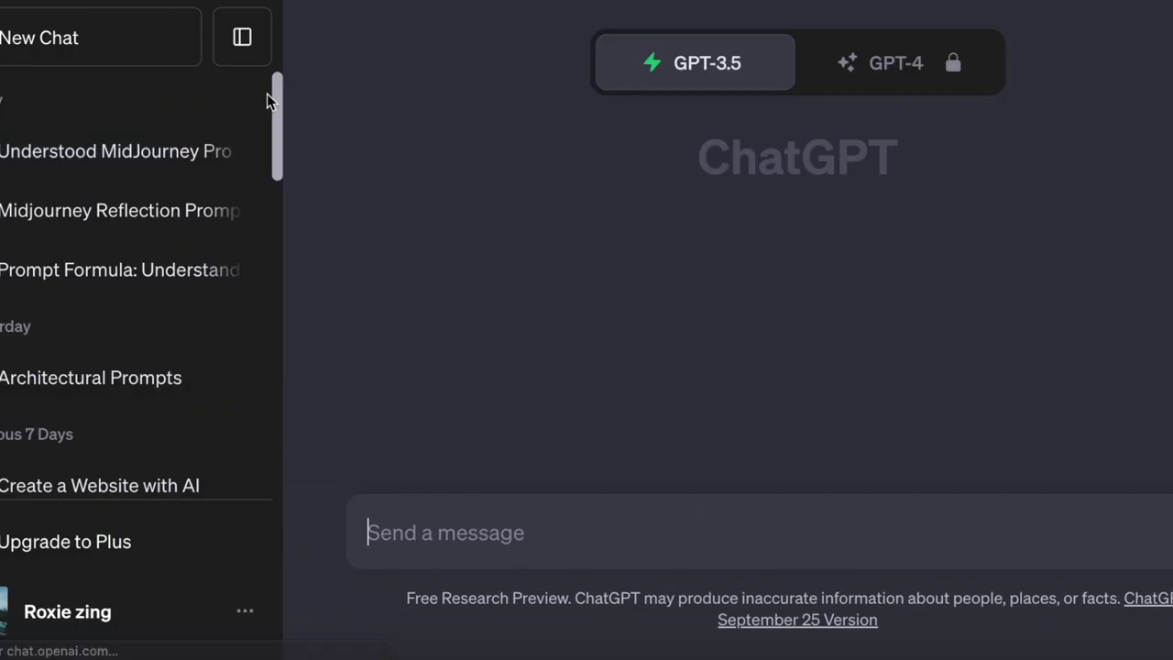
{"action": "left_click", "coordinate": [257, 57]}
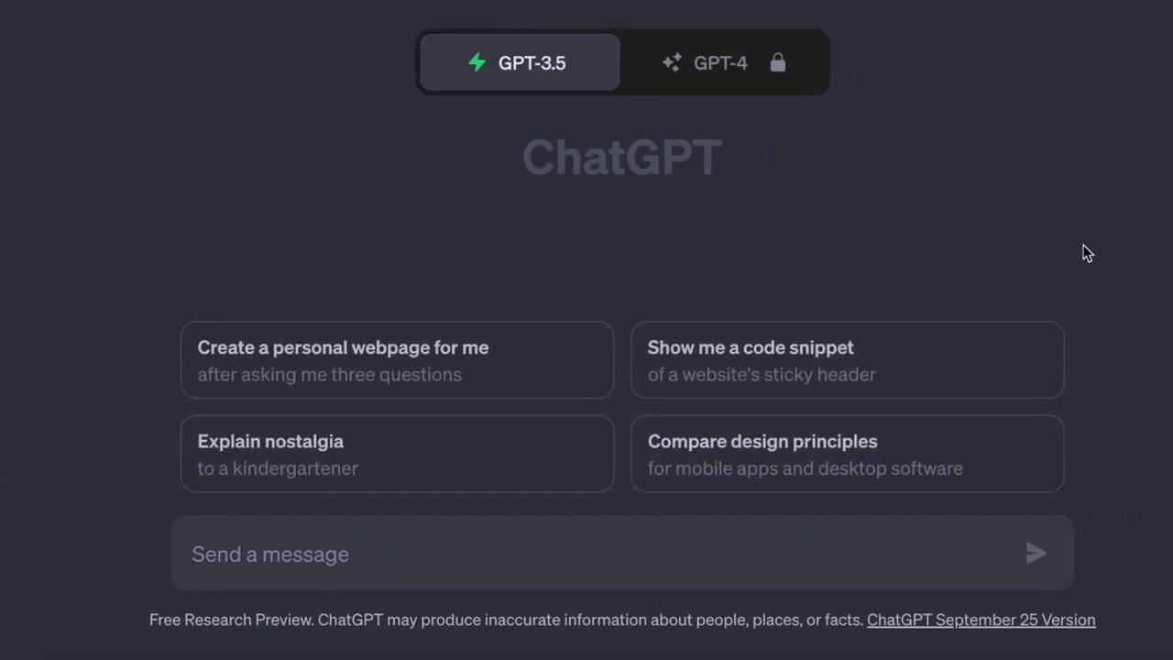